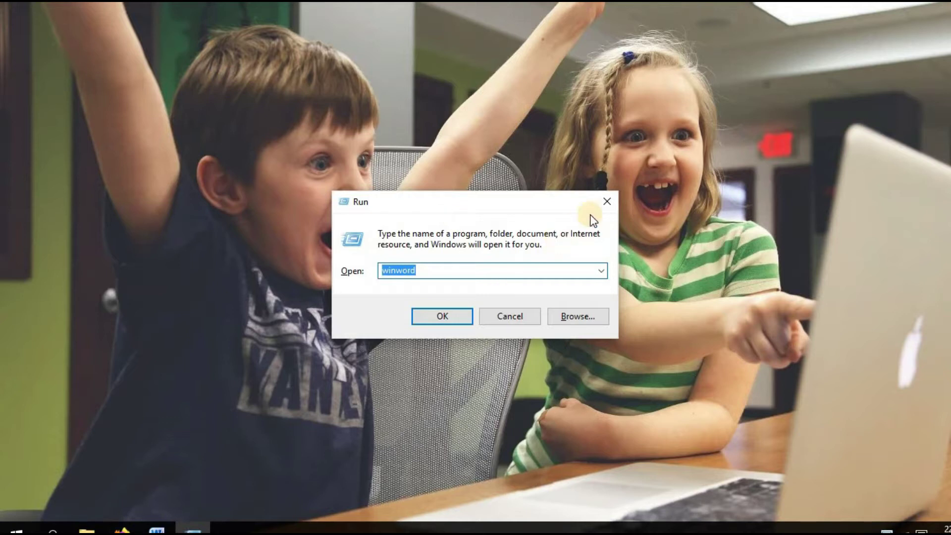
# Restore the Word sample document from the taskbar, scroll through page 1, and show the Home ribbon.
pyautogui.click(159, 526)
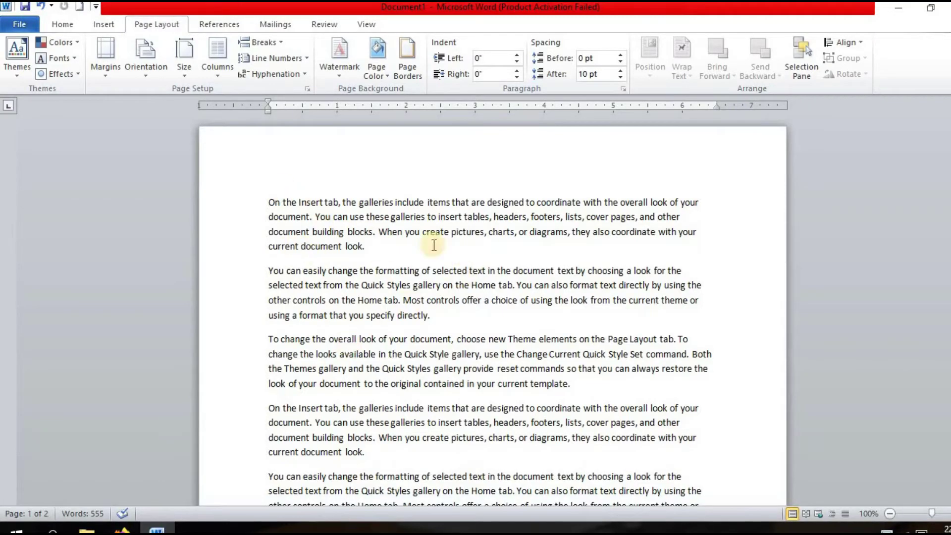
pyautogui.scroll(-10, 493, 307)
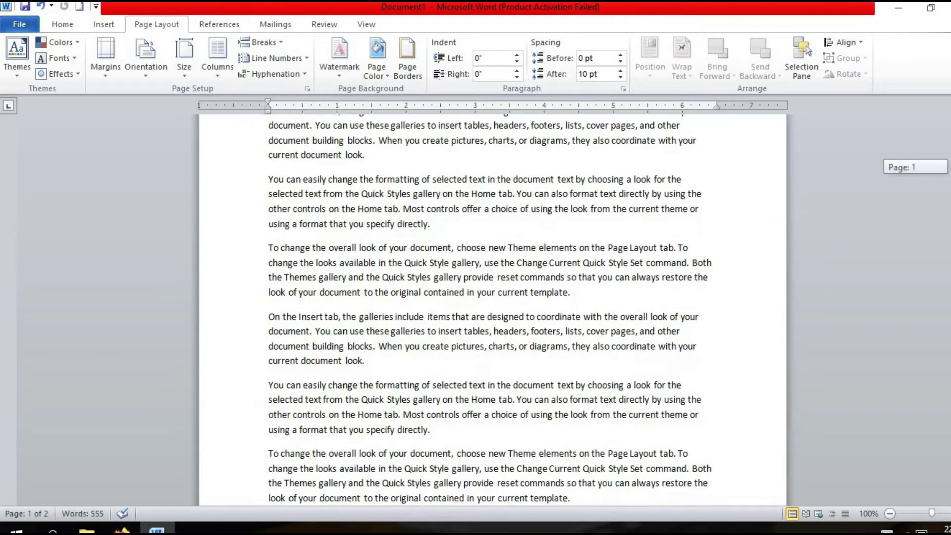
pyautogui.scroll(7, 493, 307)
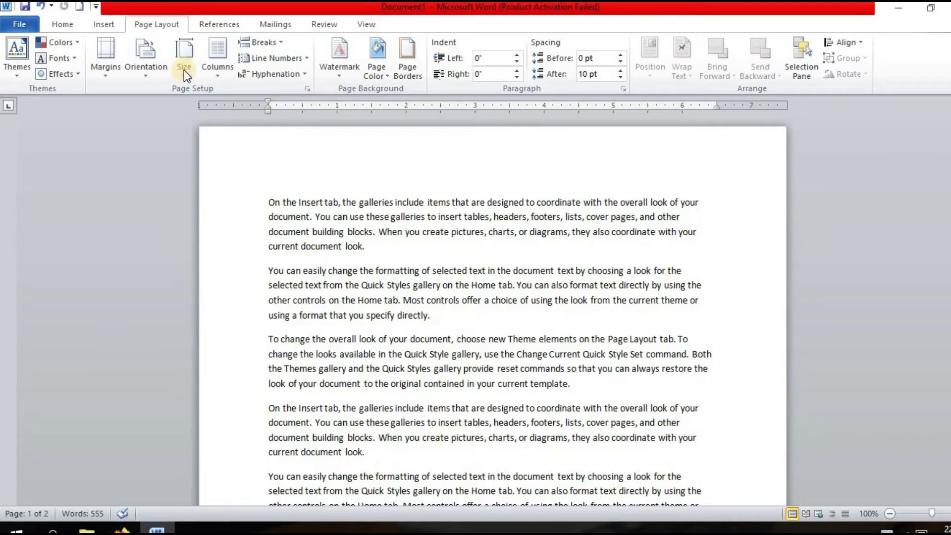
pyautogui.click(59, 26)
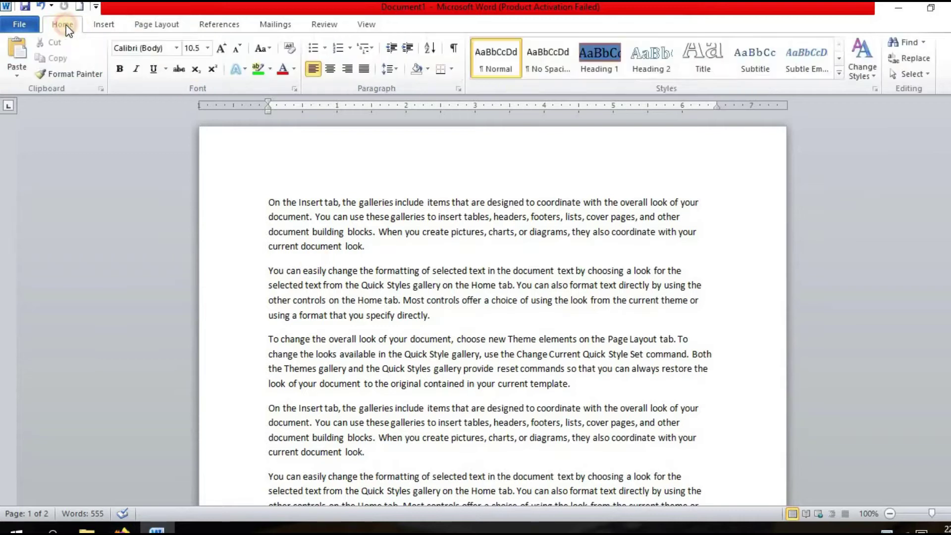
# Open the Themes gallery on the Page Layout ribbon, showing Office, Adjacency, Angles and Apex.
pyautogui.click(146, 25)
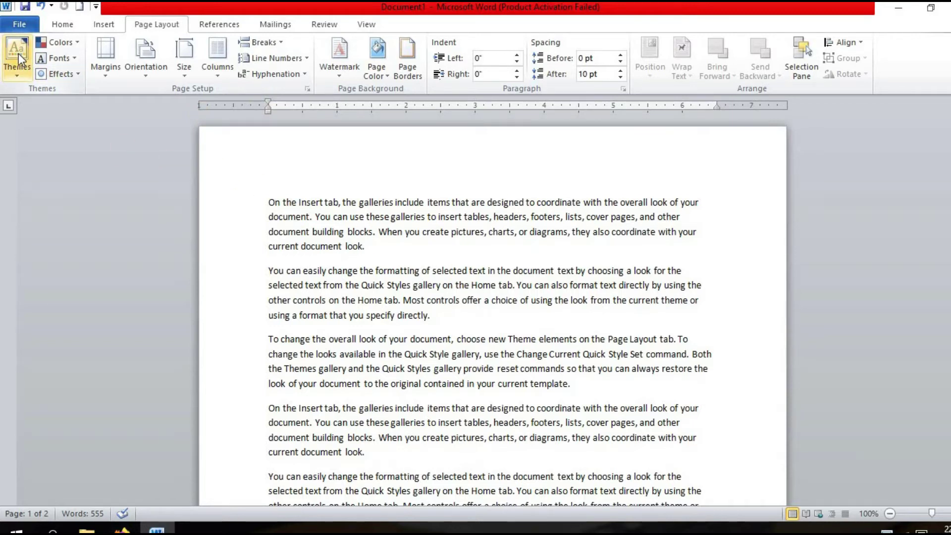
pyautogui.click(16, 68)
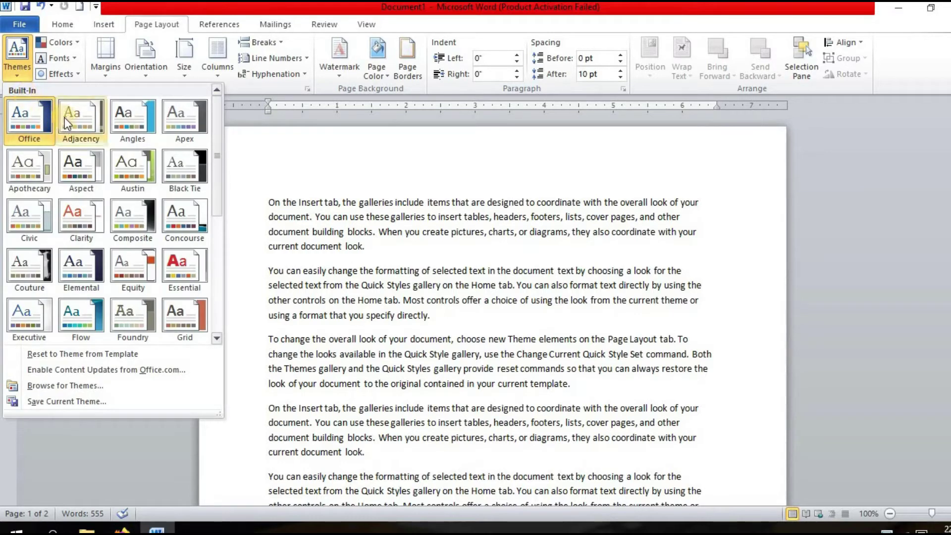
# Apply the Adjacency theme, then preview Austin, Couture and Opulent without picking another theme.
pyautogui.click(82, 118)
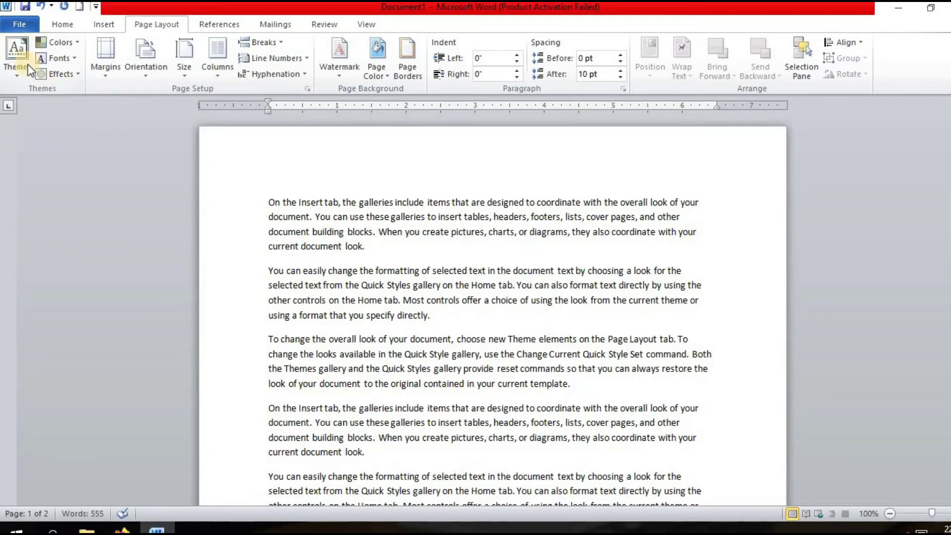
pyautogui.click(21, 51)
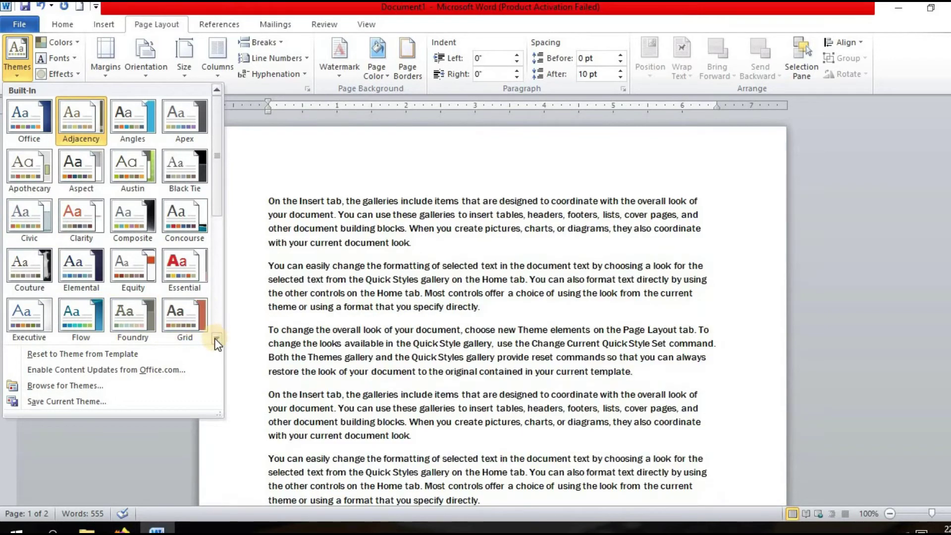
pyautogui.click(215, 338)
pyautogui.scroll(-2, 139, 279)
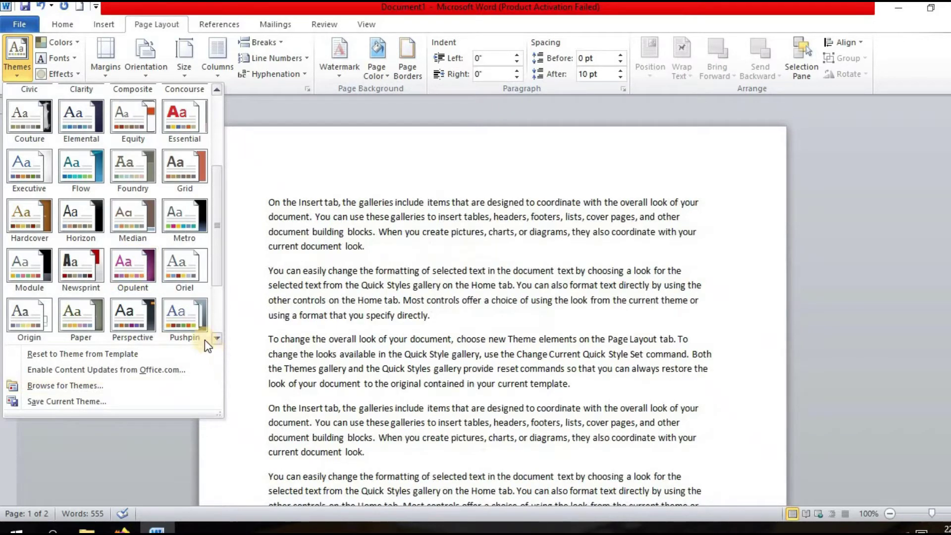
pyautogui.click(276, 186)
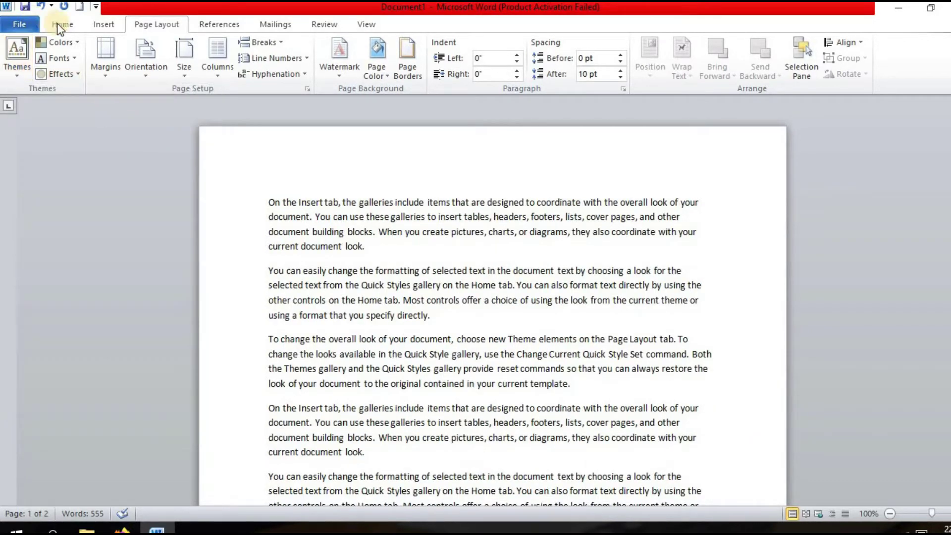
# Switch the theme colours to the Office scheme and reopen the Colors gallery.
pyautogui.click(62, 41)
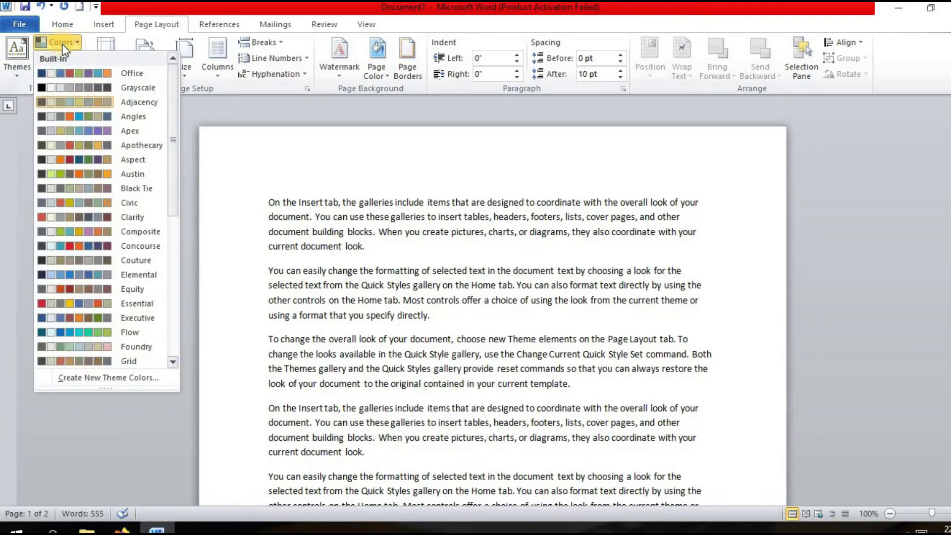
pyautogui.click(62, 70)
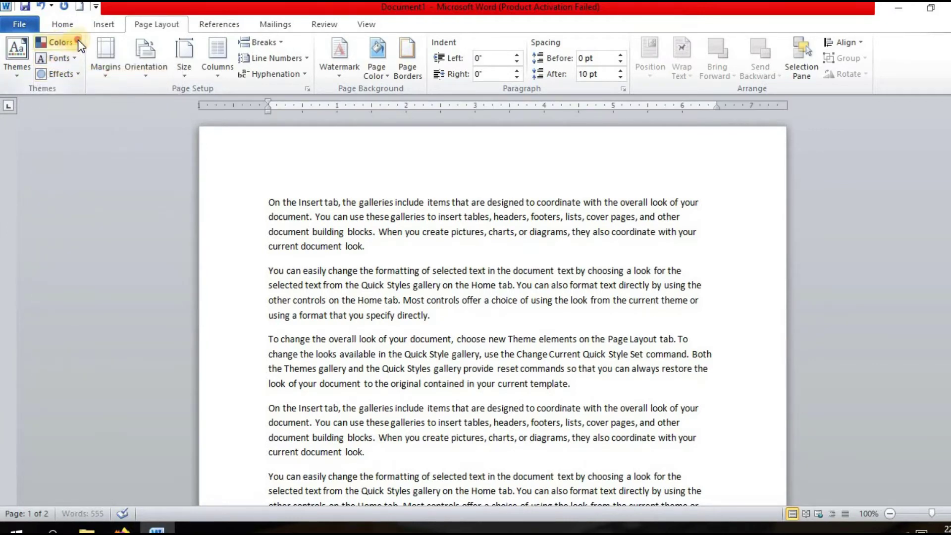
pyautogui.click(78, 41)
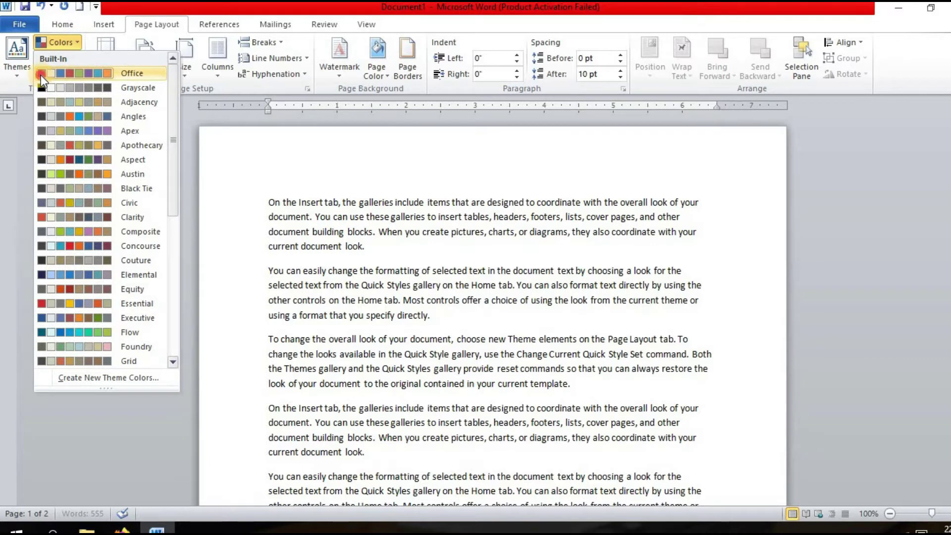
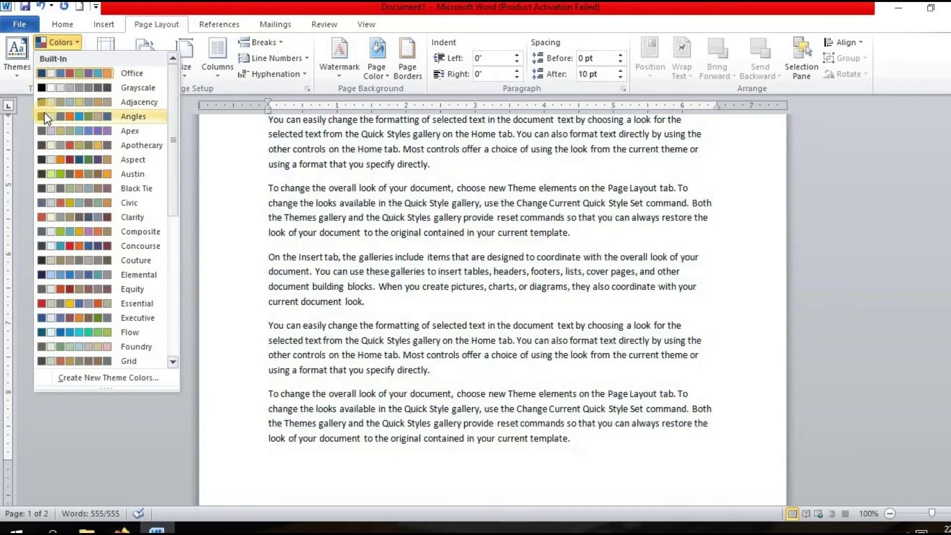
# Keep the Office theme colours and return to the document text.
pyautogui.click(41, 75)
pyautogui.click(289, 202)
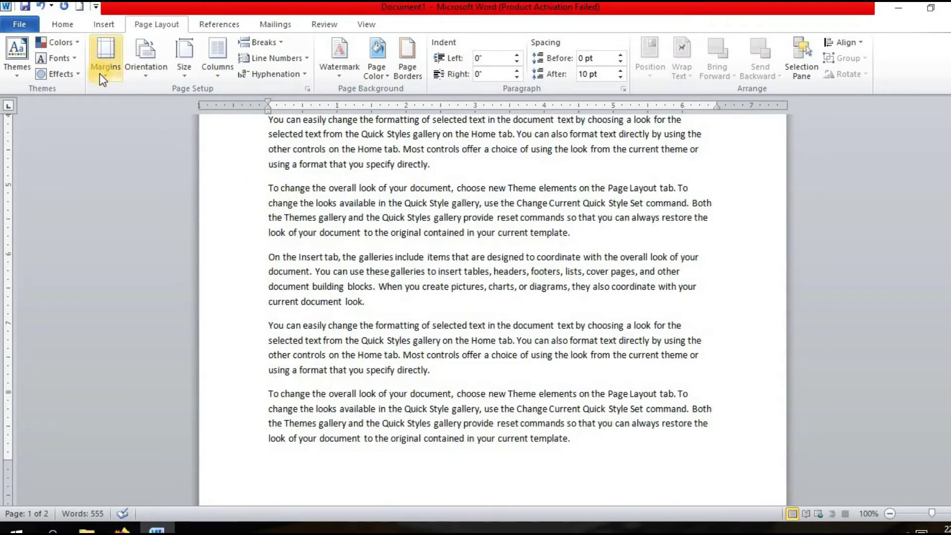
# Change the theme fonts to the Office Classic 2 set so the text is in Arial.
pyautogui.click(73, 59)
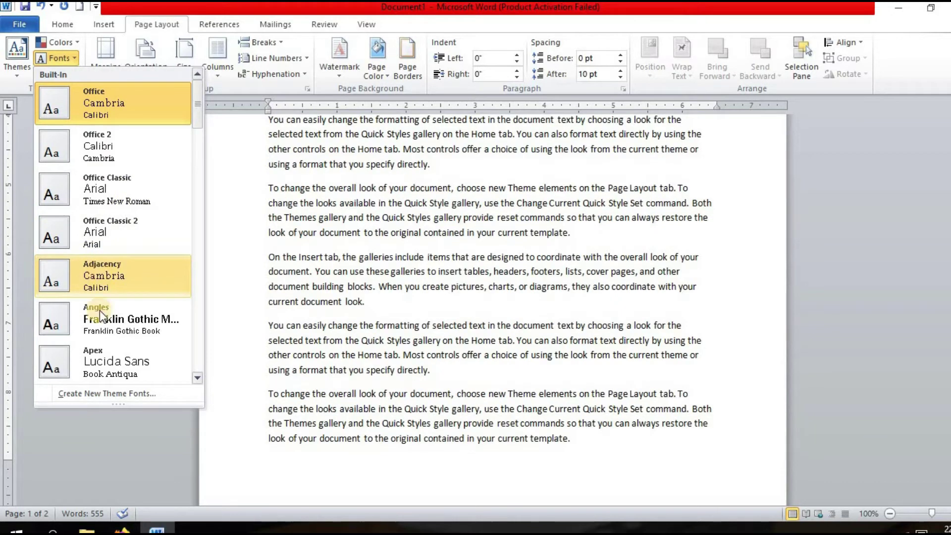
pyautogui.moveTo(200, 111)
pyautogui.mouseDown()
pyautogui.moveTo(198, 181)
pyautogui.moveTo(202, 121)
pyautogui.mouseUp()
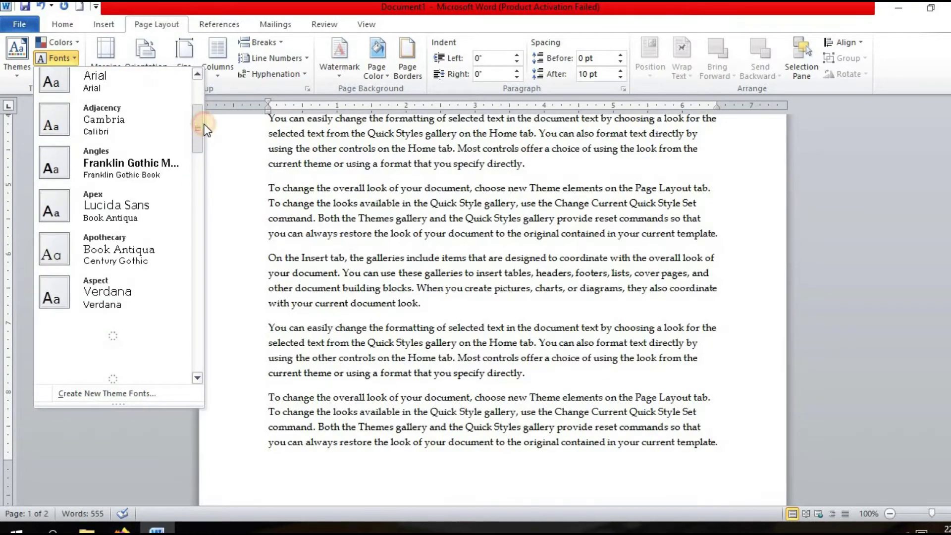
pyautogui.click(100, 150)
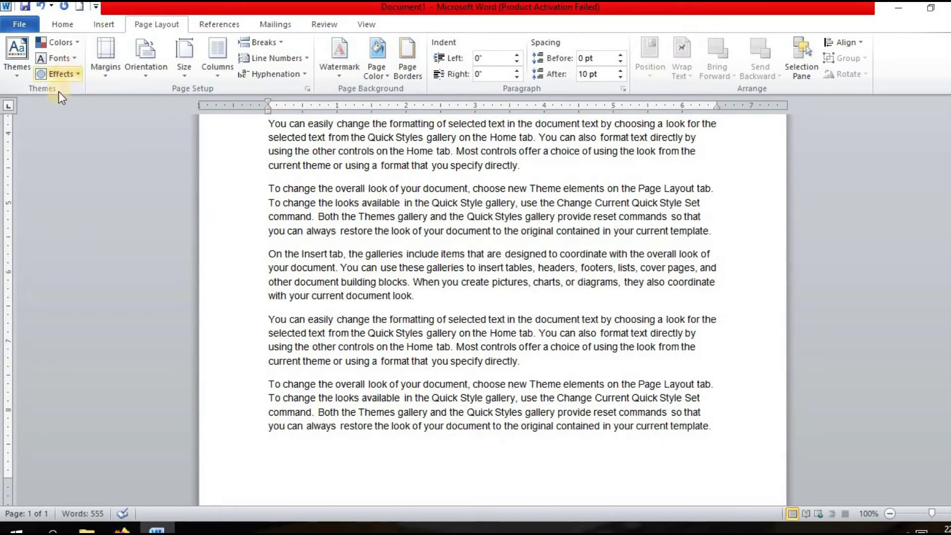
# Apply the Austin theme effects to the document.
pyautogui.click(70, 77)
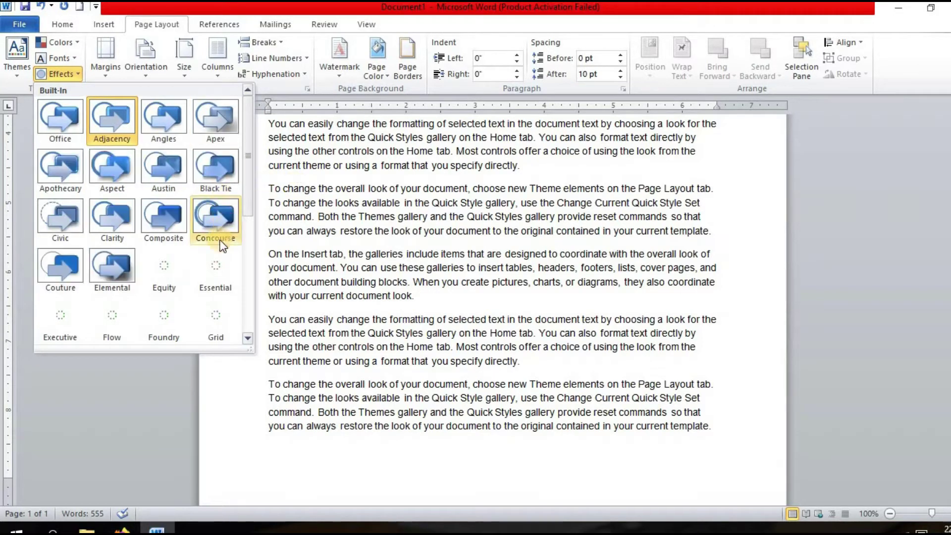
pyautogui.click(159, 173)
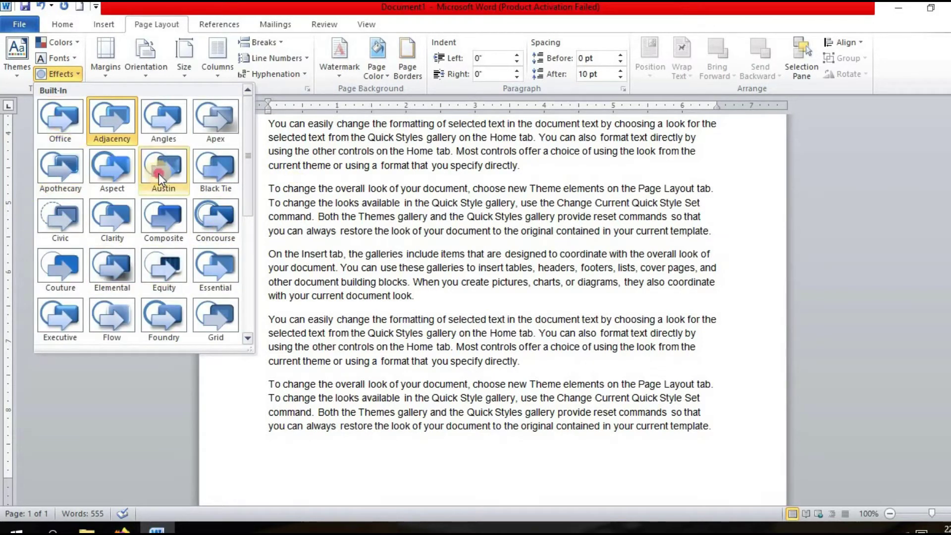
pyautogui.scroll(3, 337, 270)
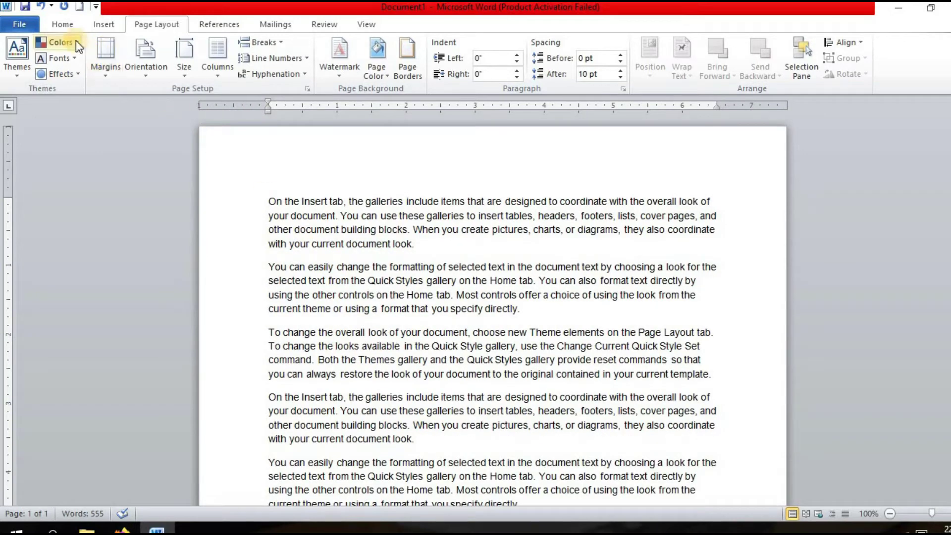
pyautogui.click(102, 63)
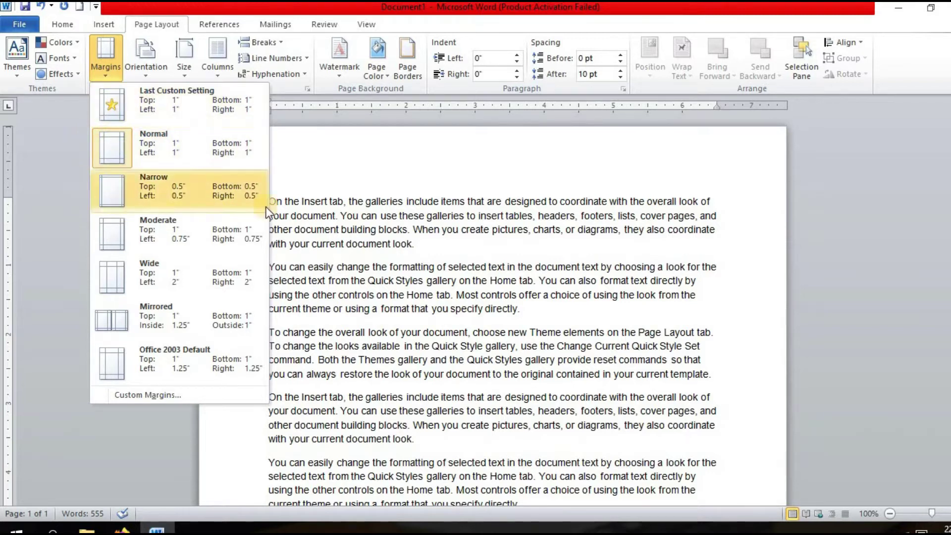
# Set Normal 1-inch margins on all sides and confirm them in Custom Margins.
pyautogui.click(114, 148)
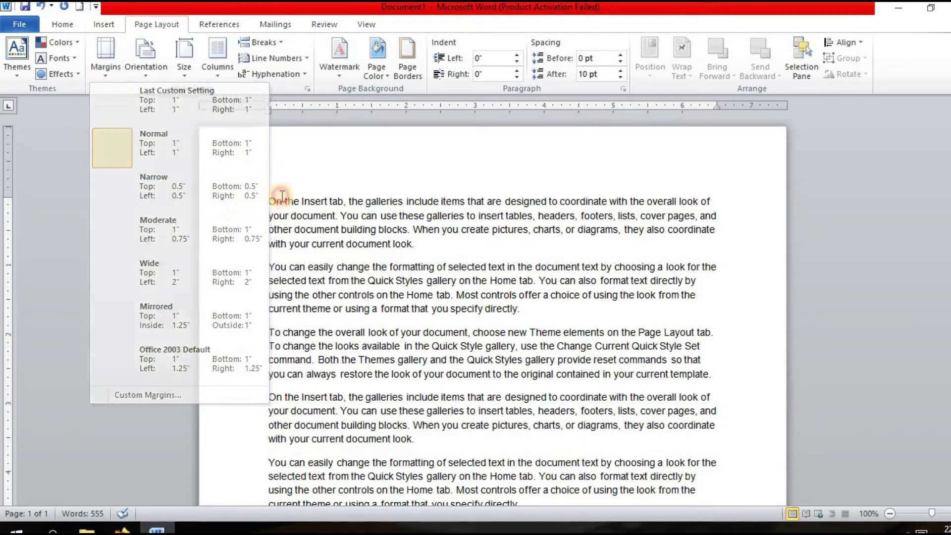
pyautogui.click(117, 60)
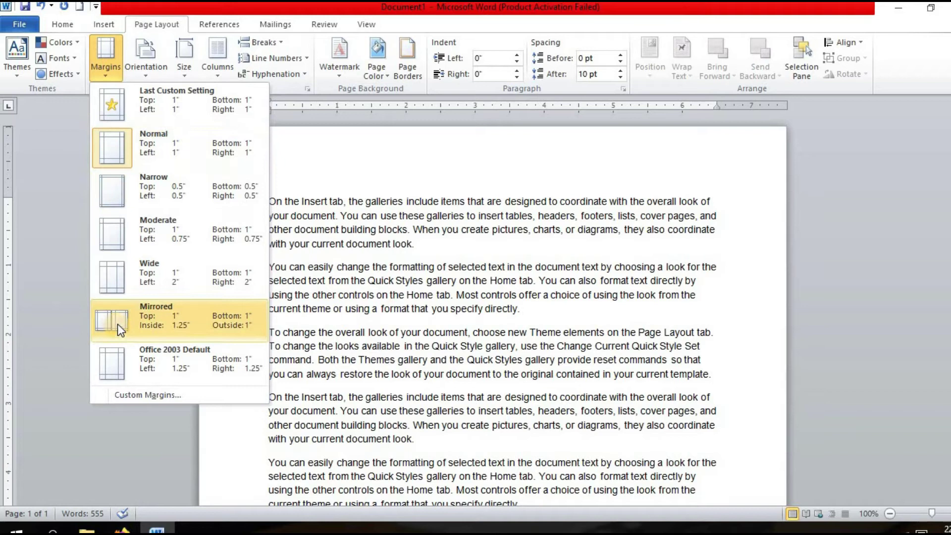
pyautogui.click(135, 394)
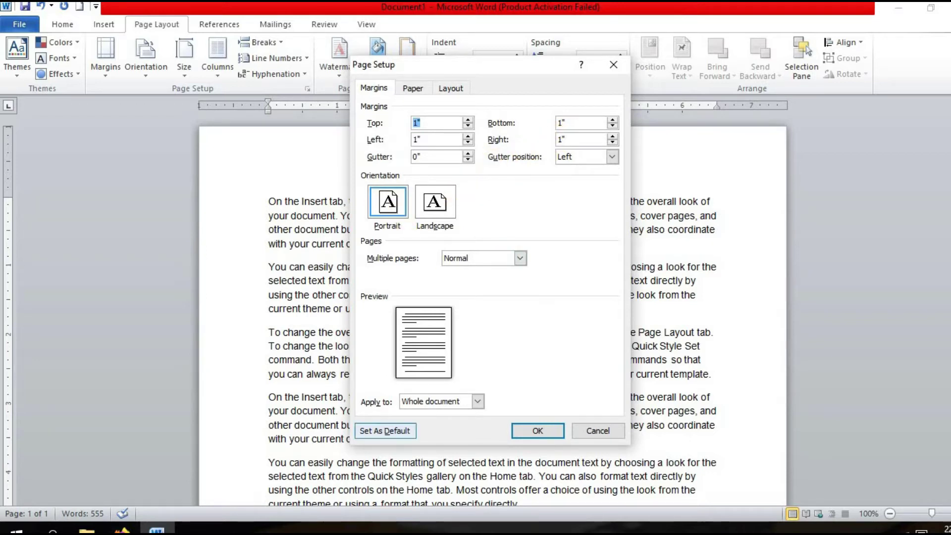
pyautogui.click(540, 430)
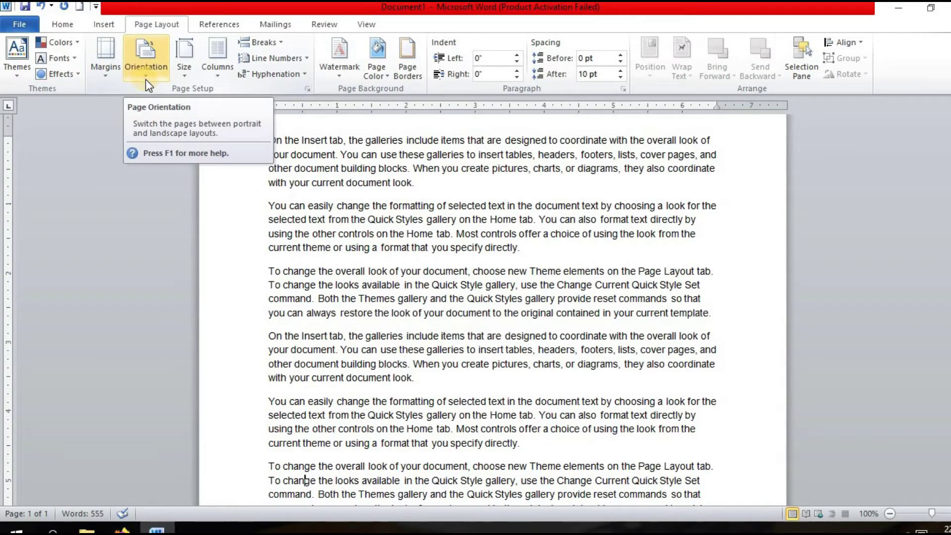
# Try Landscape orientation for the pages, then revisit the orientation choices without changing them.
pyautogui.click(158, 76)
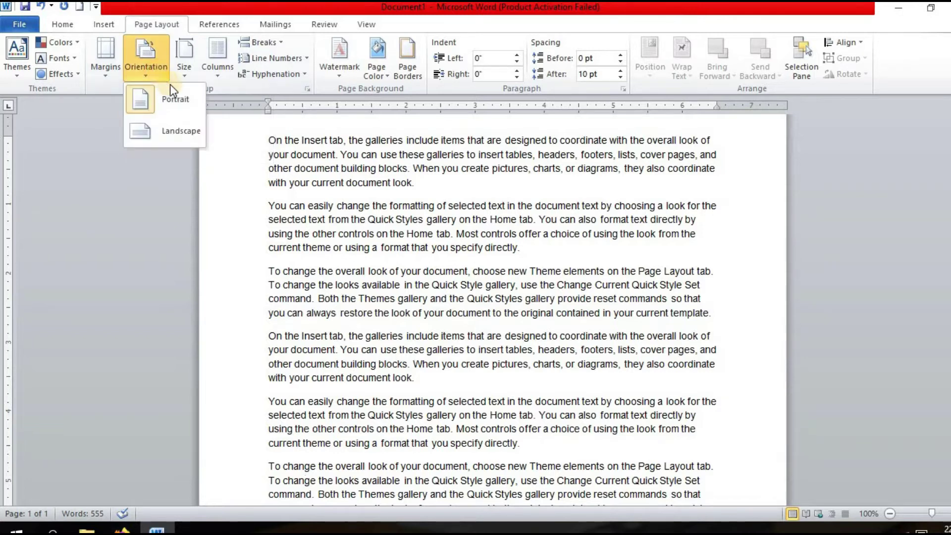
pyautogui.click(176, 130)
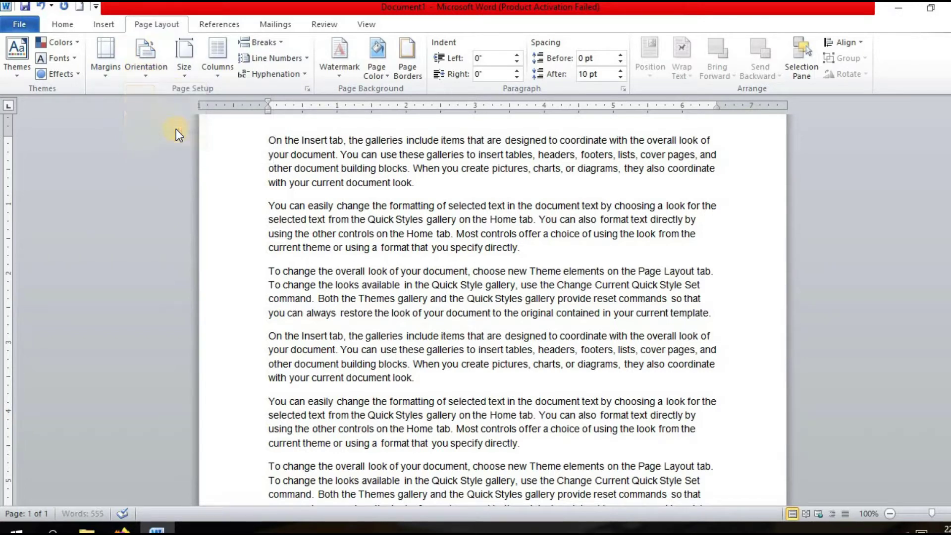
pyautogui.click(147, 72)
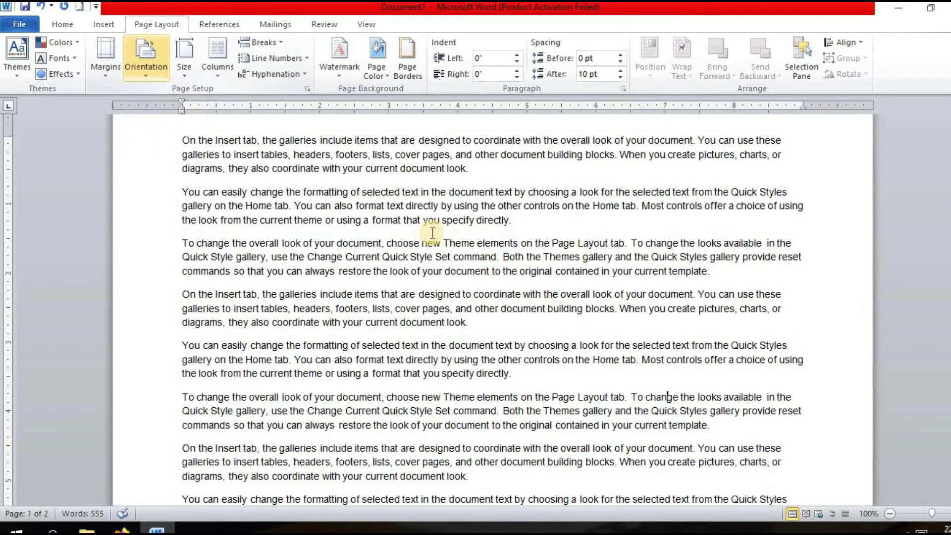
pyautogui.click(135, 75)
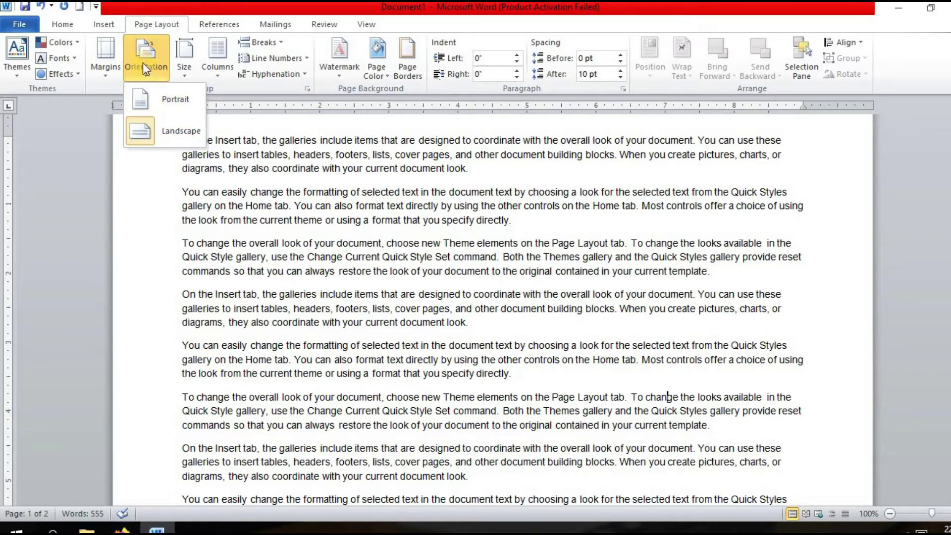
pyautogui.click(190, 81)
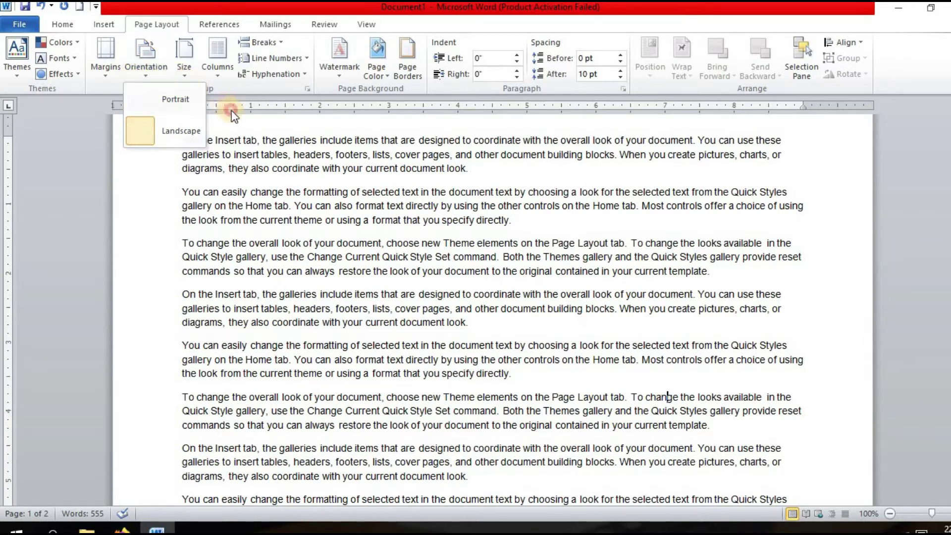
pyautogui.click(185, 73)
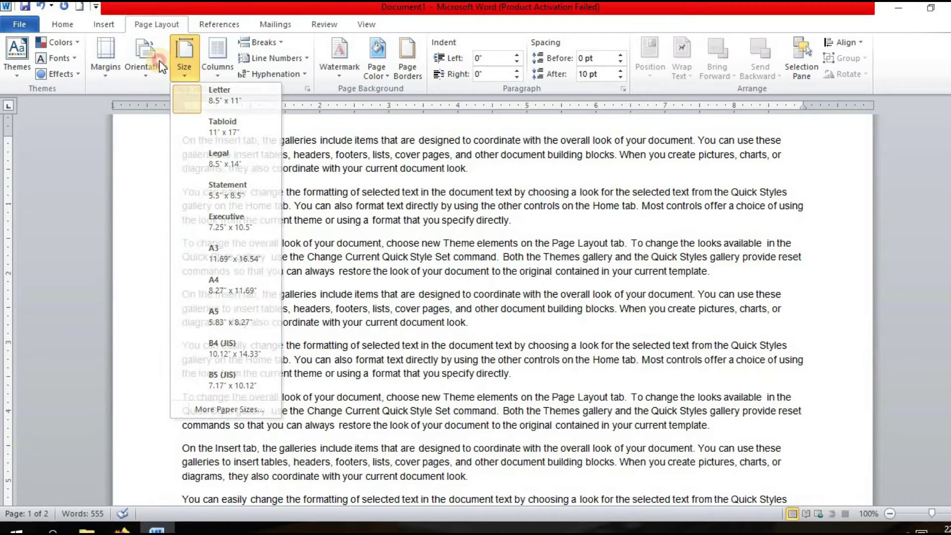
# Set the pages back to Portrait on A4 (8.27" x 11.69") paper.
pyautogui.click(146, 58)
pyautogui.click(152, 100)
pyautogui.click(183, 71)
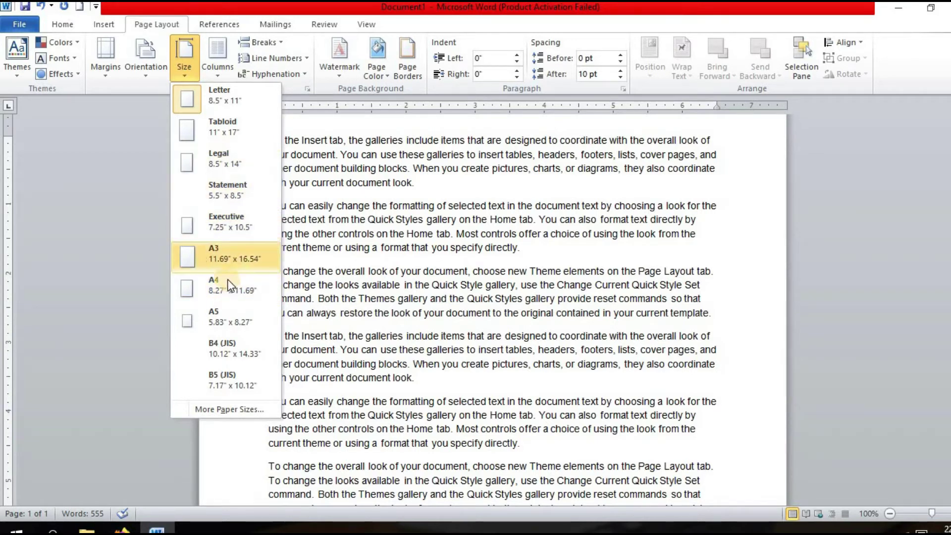
pyautogui.click(229, 286)
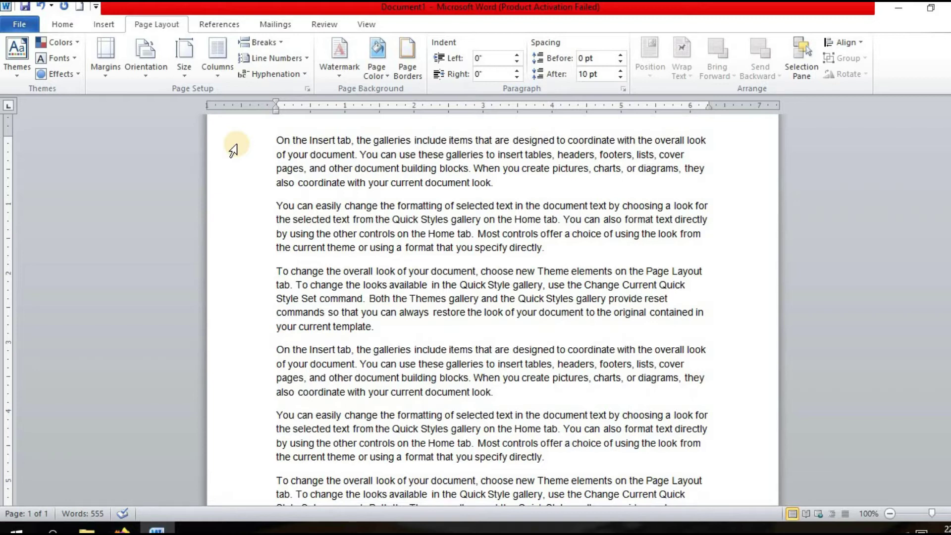
pyautogui.click(230, 74)
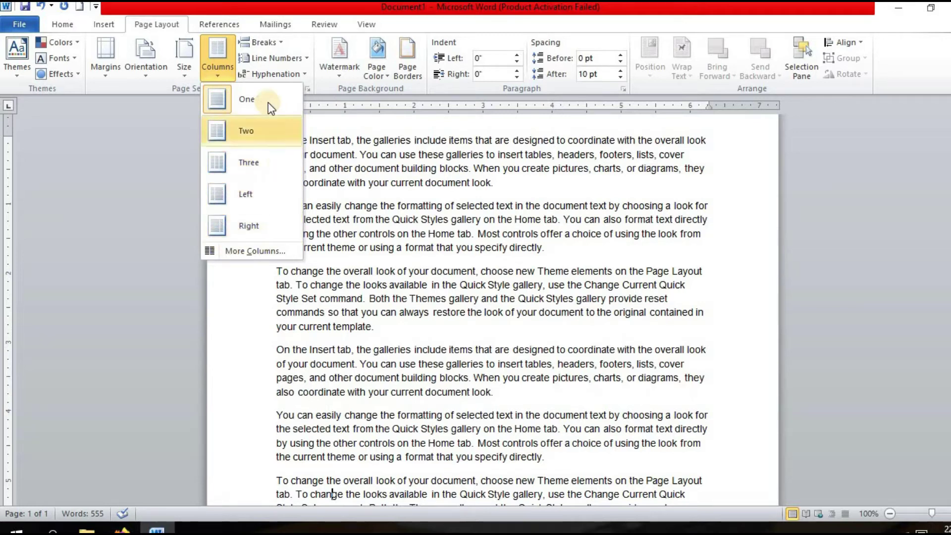
pyautogui.click(255, 252)
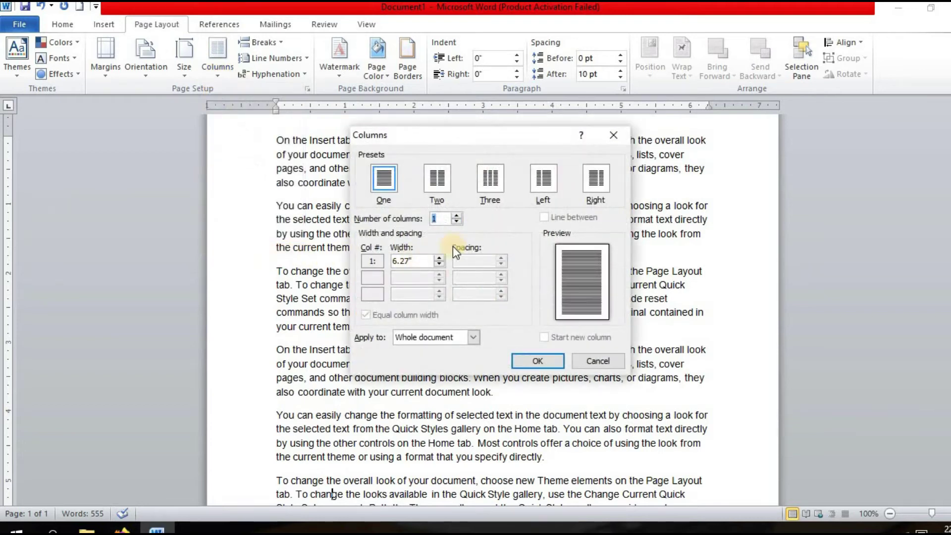
pyautogui.click(531, 361)
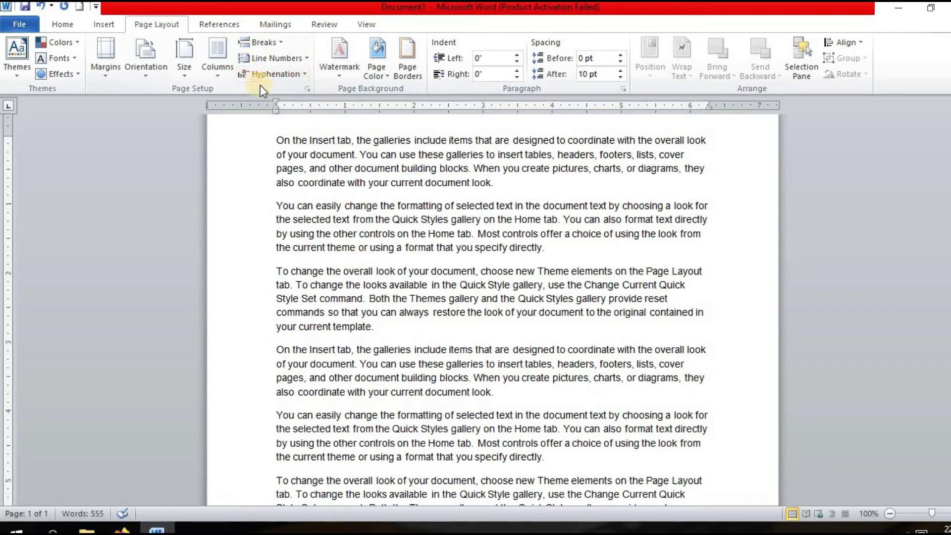
# Apply the diagonal CONFIDENTIAL 1 watermark and bring the watermark designs back up.
pyautogui.click(337, 74)
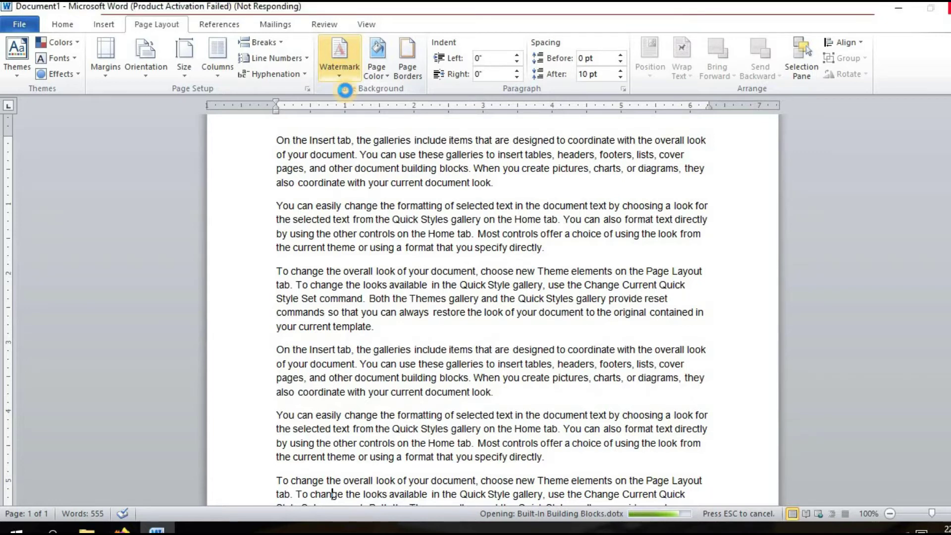
pyautogui.click(343, 79)
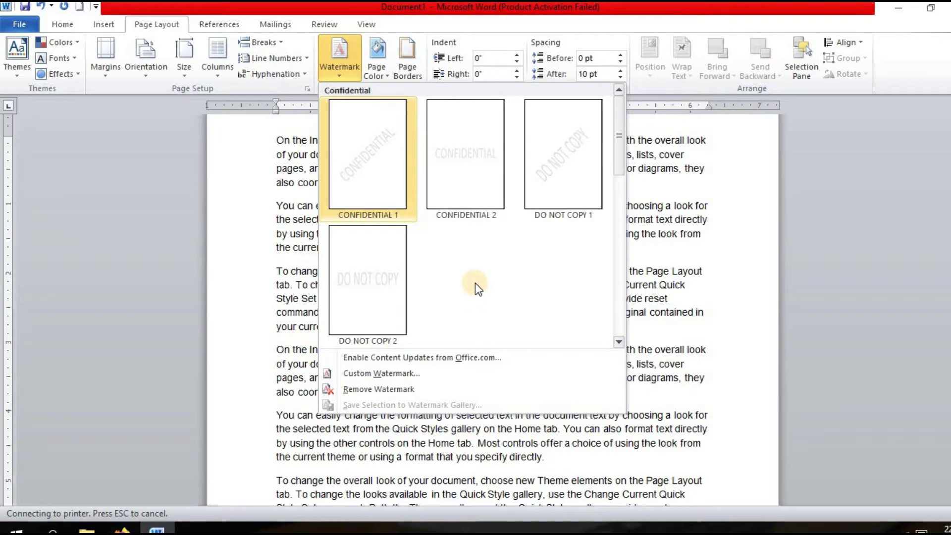
pyautogui.click(380, 173)
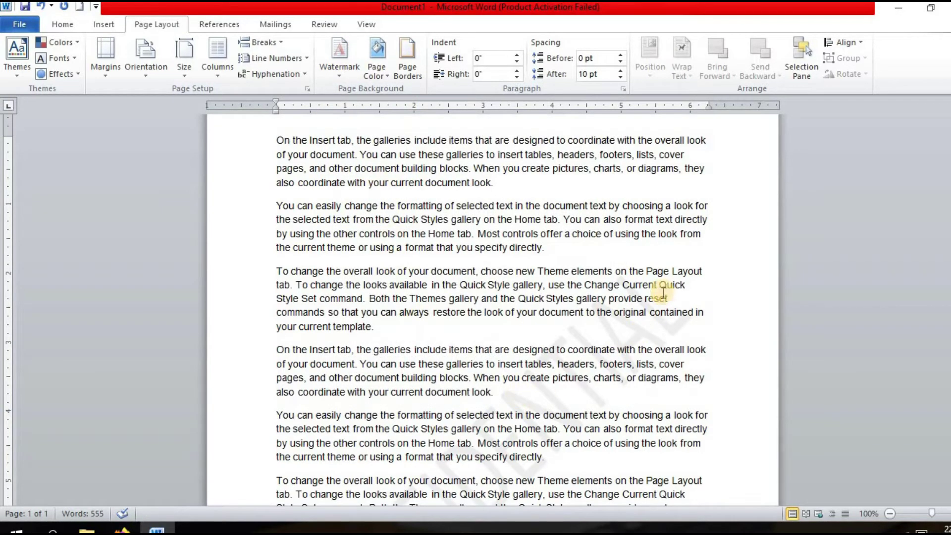
pyautogui.scroll(-1, 639, 295)
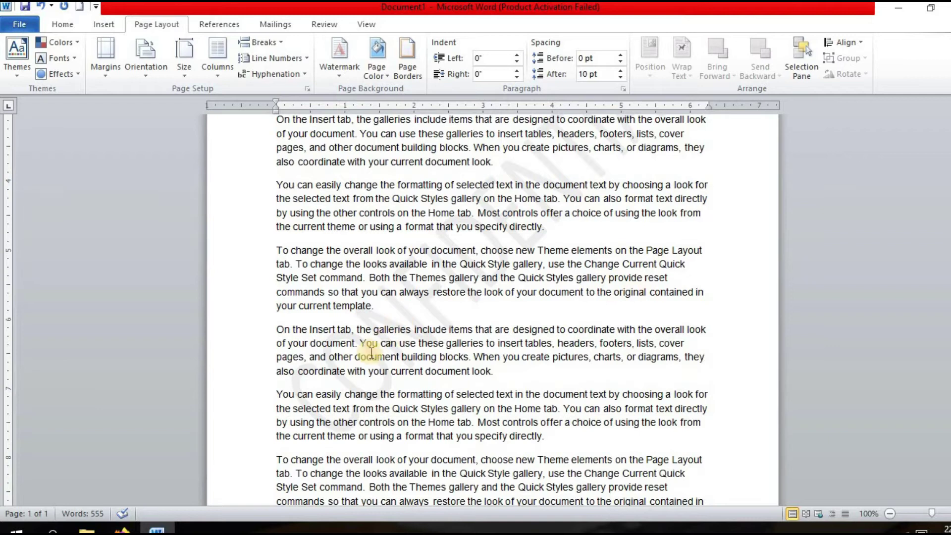
pyautogui.click(339, 57)
pyautogui.click(366, 162)
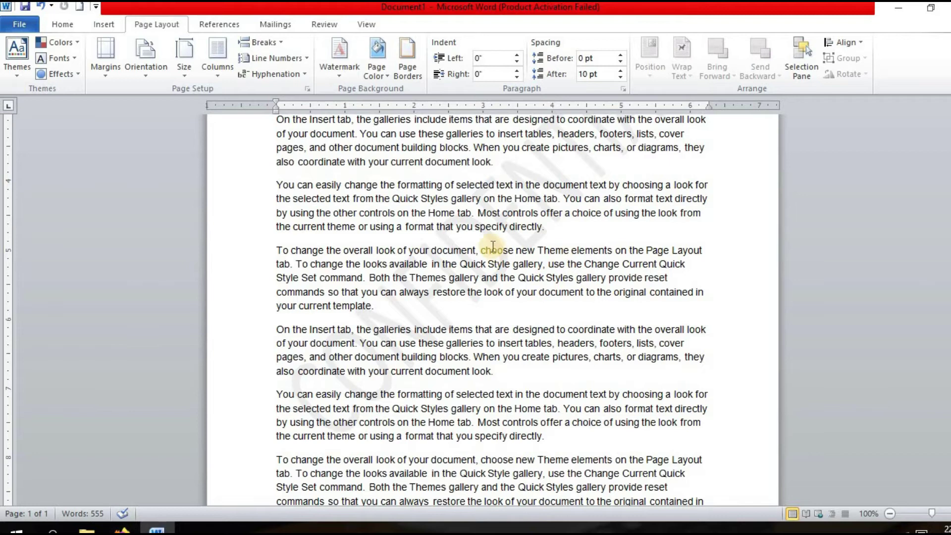
pyautogui.click(335, 68)
# Replace the watermark with a custom text watermark of a person's name in Times New Roman.
pyautogui.click(335, 68)
pyautogui.click(335, 66)
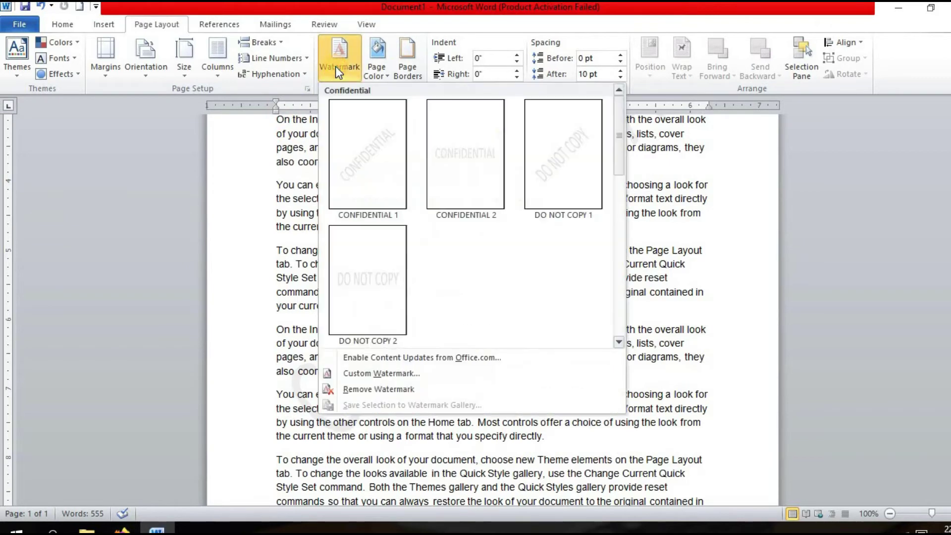
pyautogui.click(379, 374)
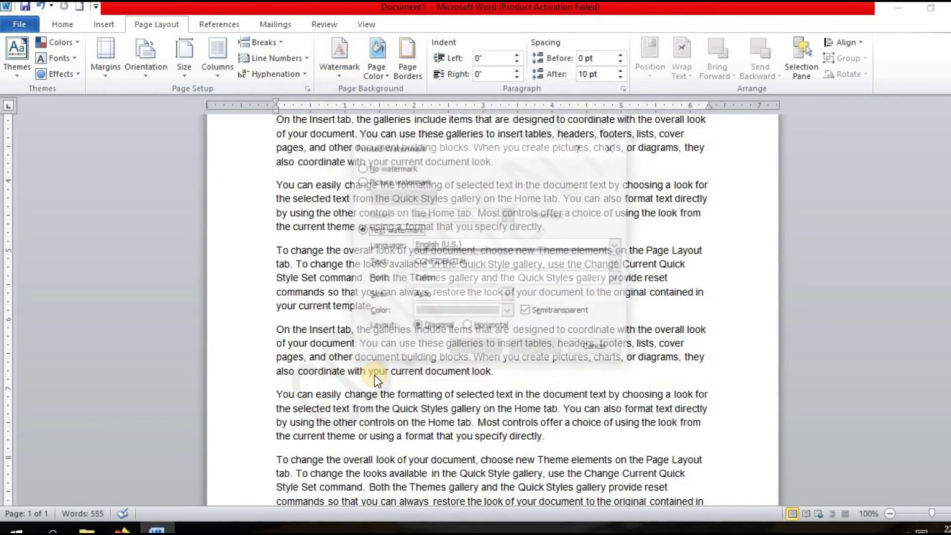
pyautogui.click(479, 263)
pyautogui.doubleClick(479, 262)
pyautogui.press('BackSpace')
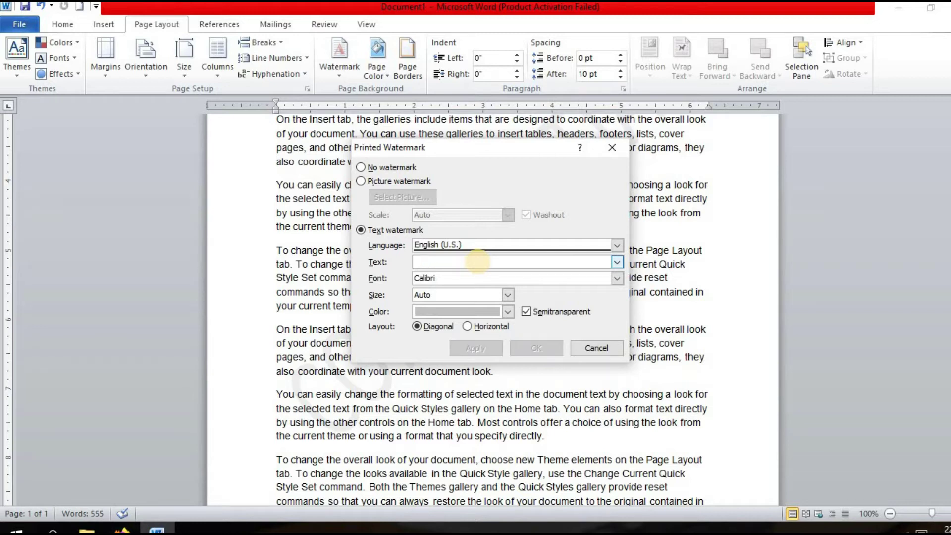
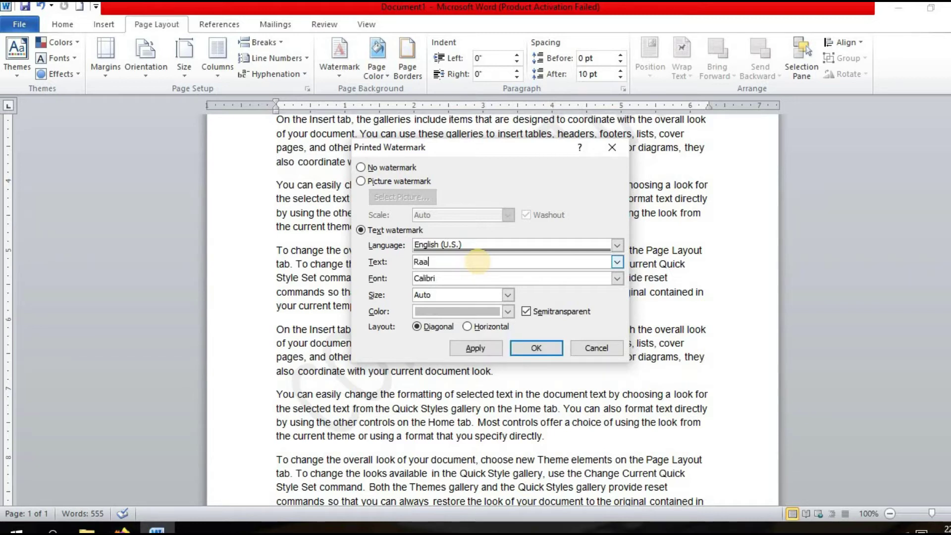
pyautogui.click(615, 278)
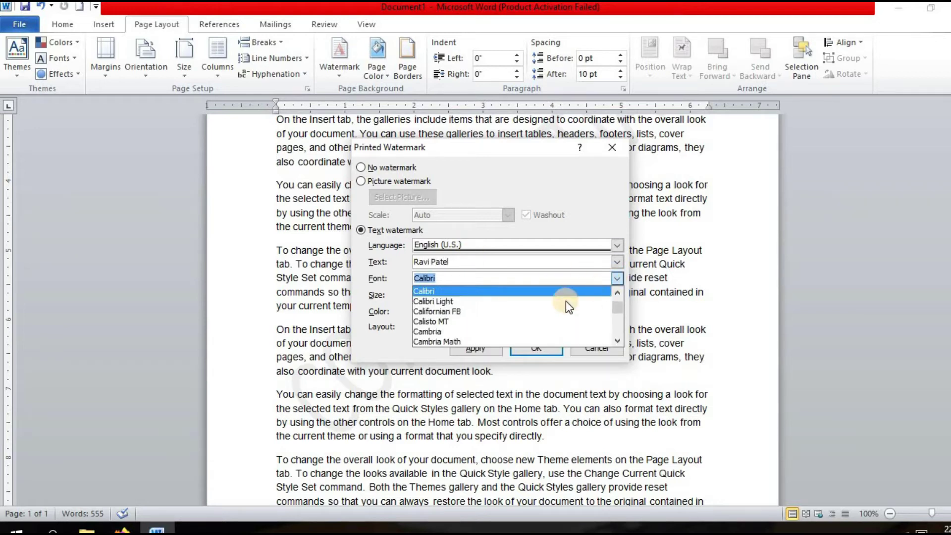
pyautogui.moveTo(619, 310); pyautogui.dragTo(619, 323)
pyautogui.click(527, 291)
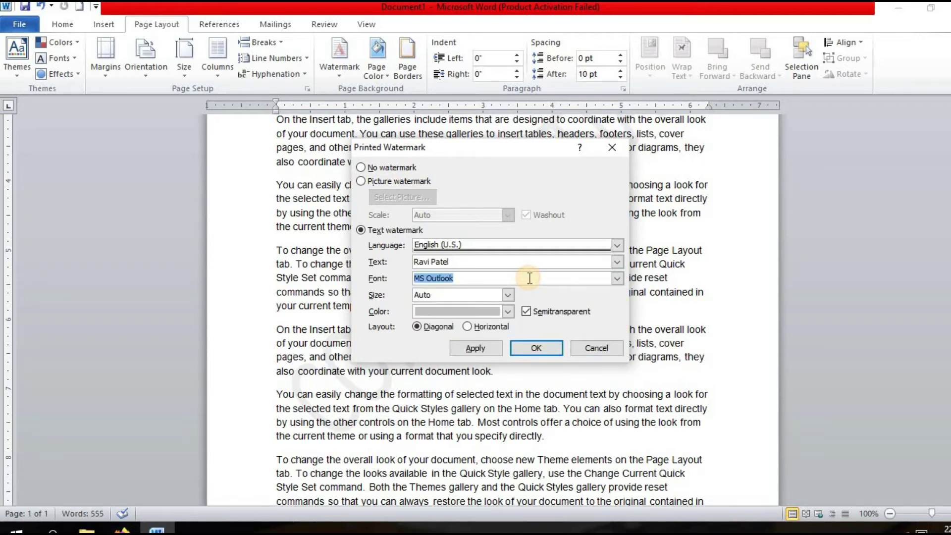
pyautogui.write('times n')
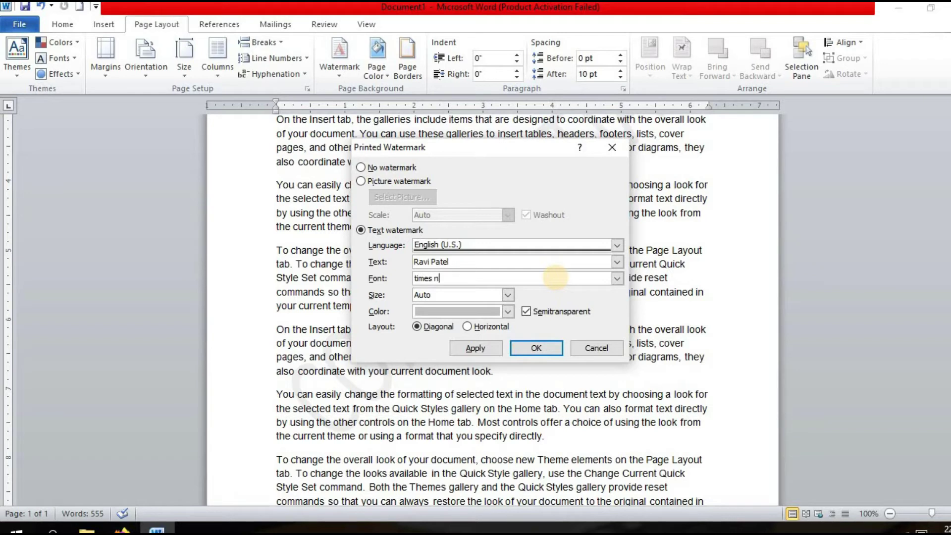
pyautogui.write('ew roman')
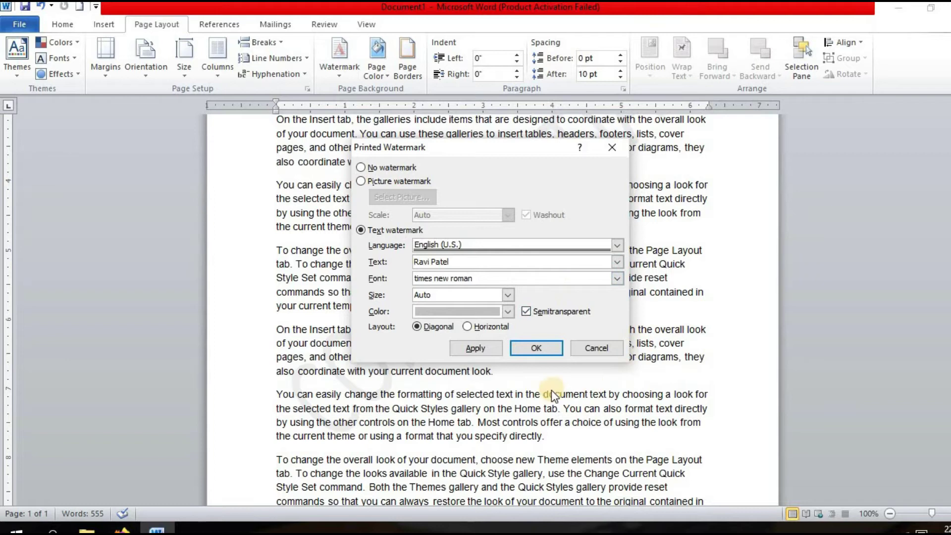
pyautogui.click(535, 349)
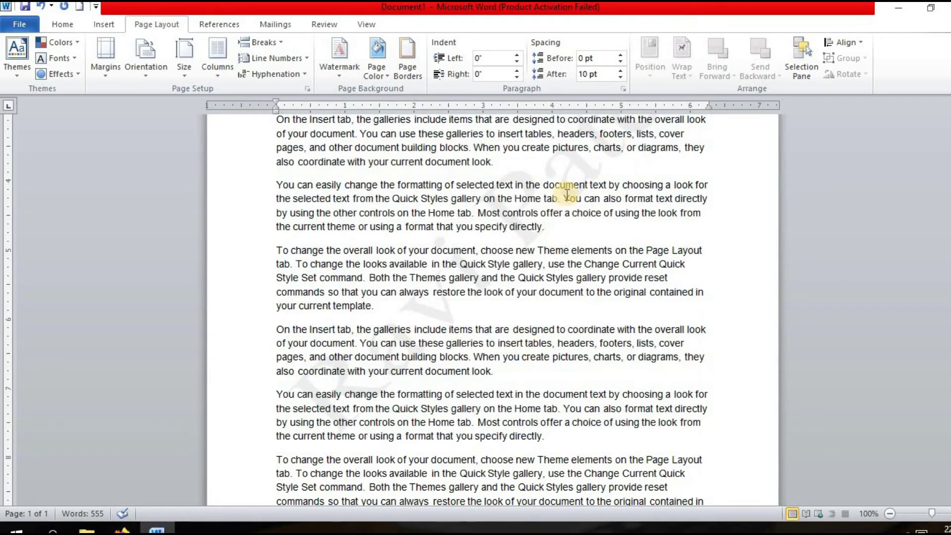
# Remove the watermark so the page is plain.
pyautogui.scroll(3, 492, 309)
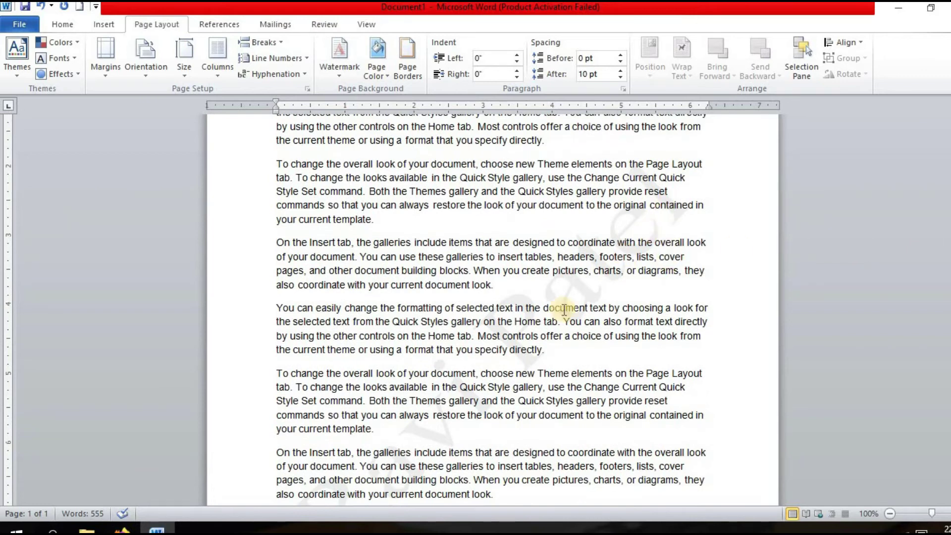
pyautogui.scroll(5, 492, 310)
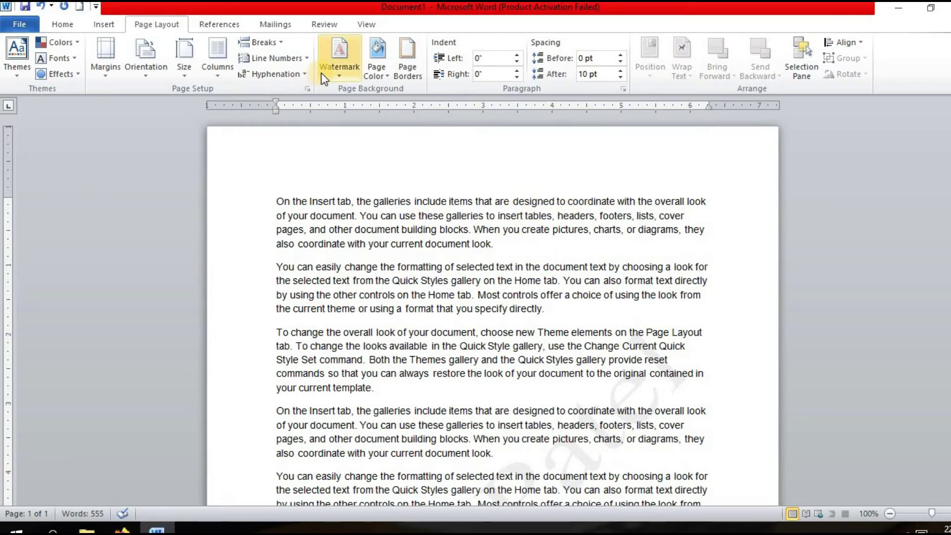
pyautogui.click(340, 73)
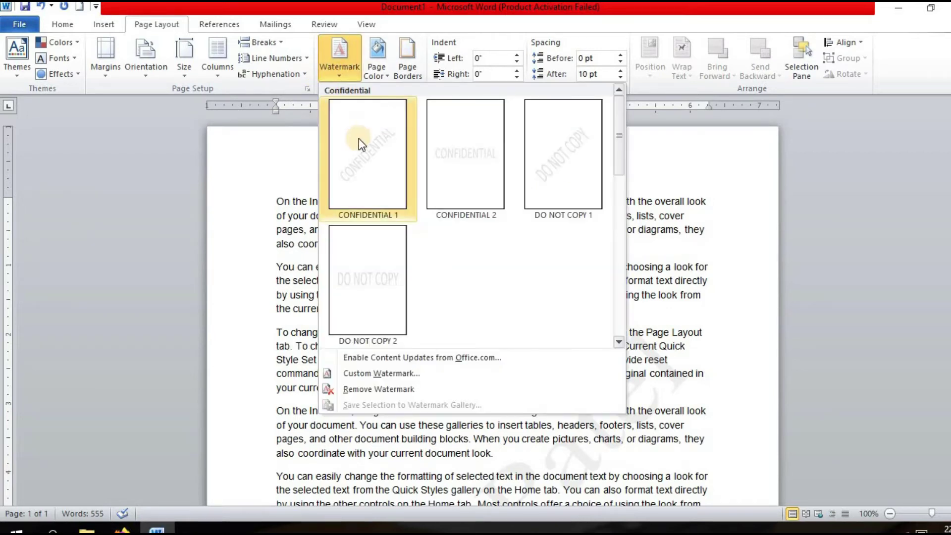
pyautogui.click(374, 388)
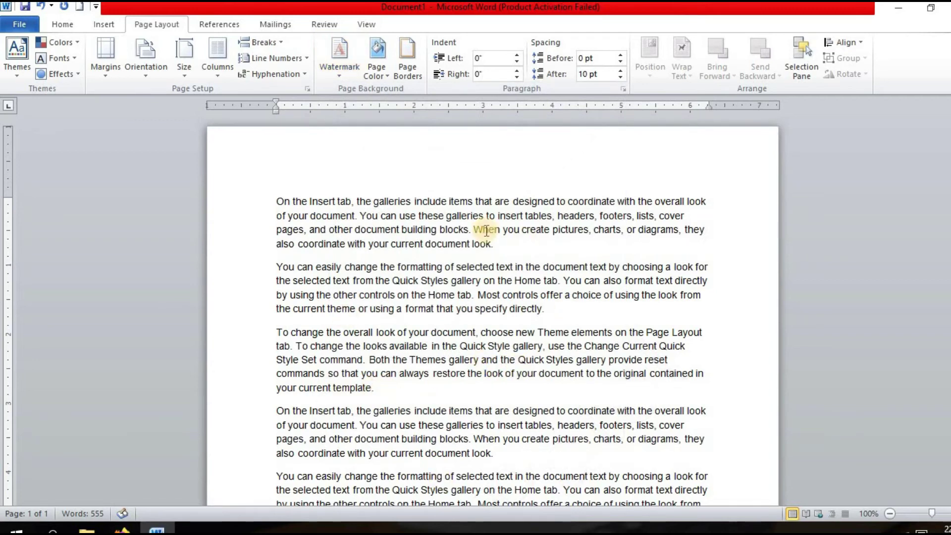
# Try red, then yellow, as the page background colour.
pyautogui.click(378, 64)
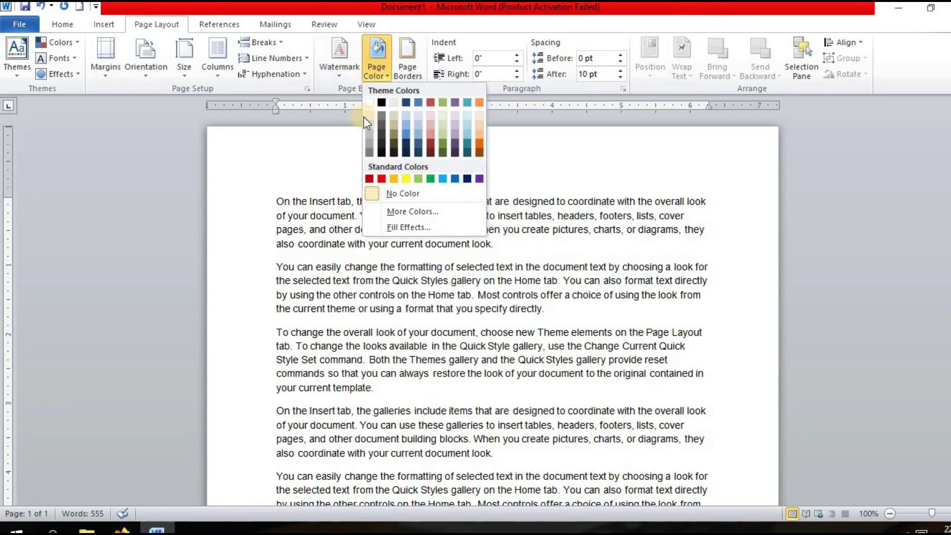
pyautogui.click(369, 179)
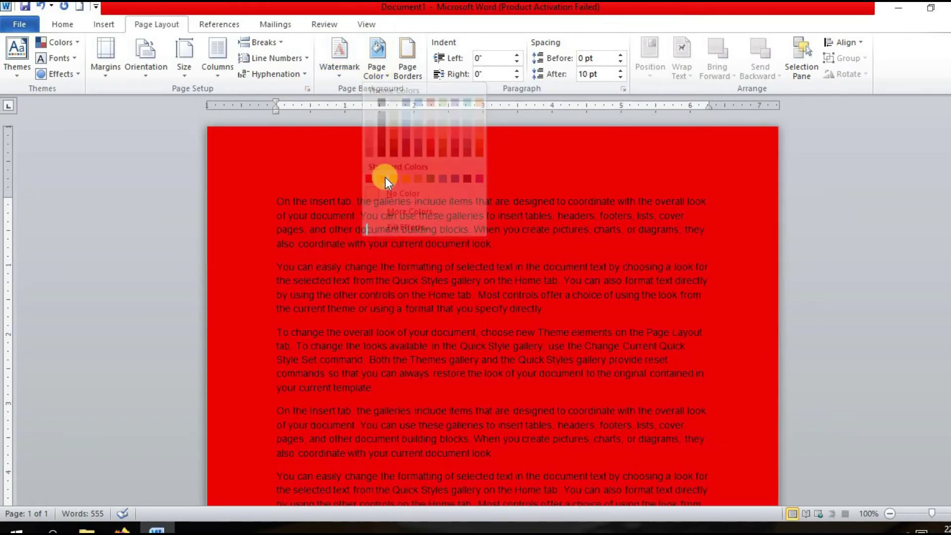
pyautogui.scroll(-4, 781, 329)
pyautogui.scroll(5, 935, 195)
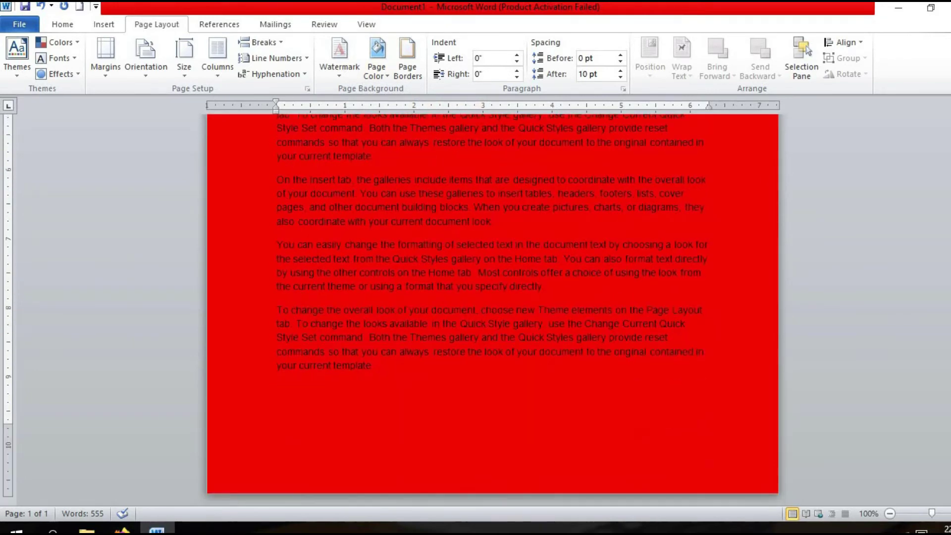
pyautogui.click(382, 61)
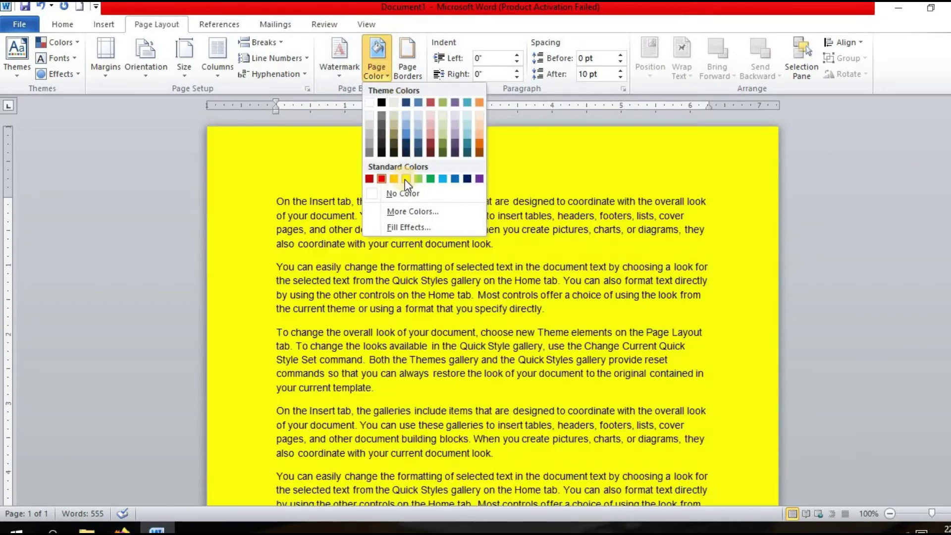
pyautogui.click(406, 179)
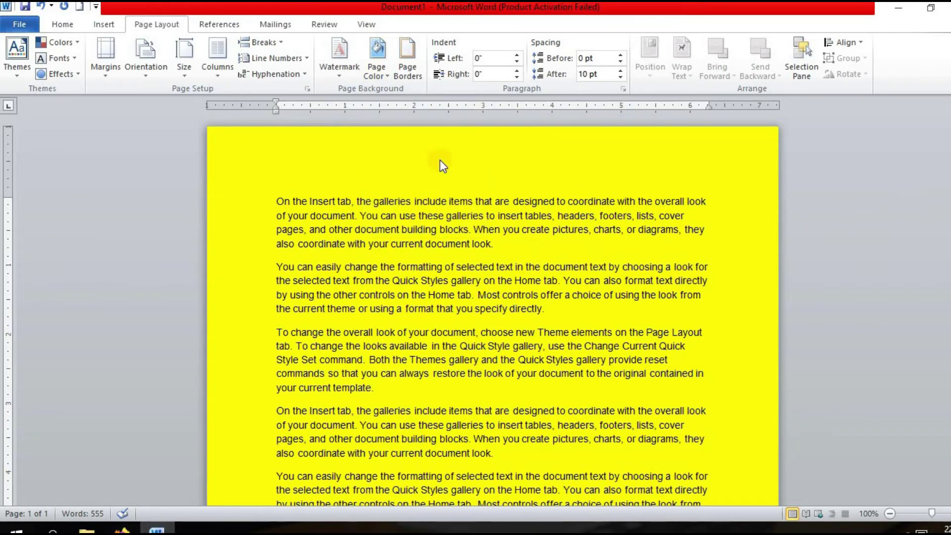
# Pick a turquoise shade from More Colors as the page colour.
pyautogui.click(383, 75)
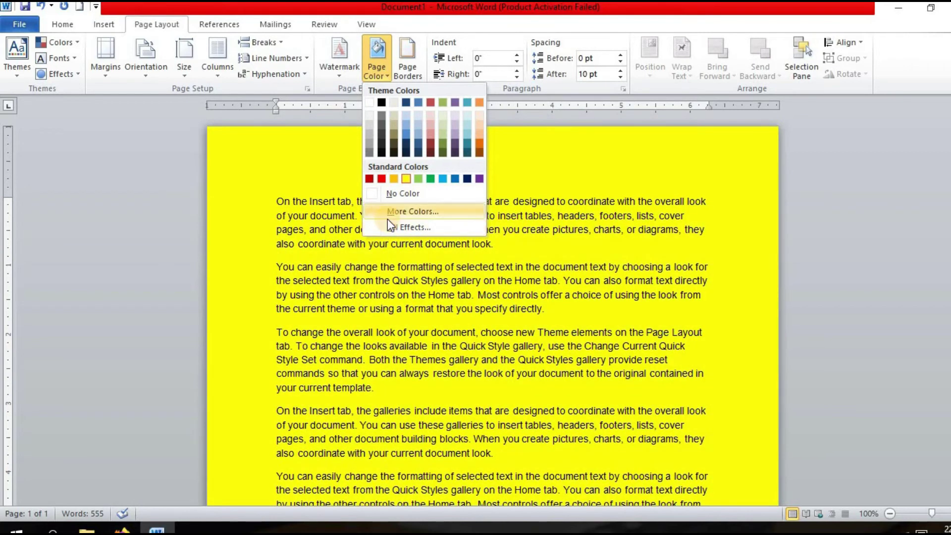
pyautogui.click(407, 210)
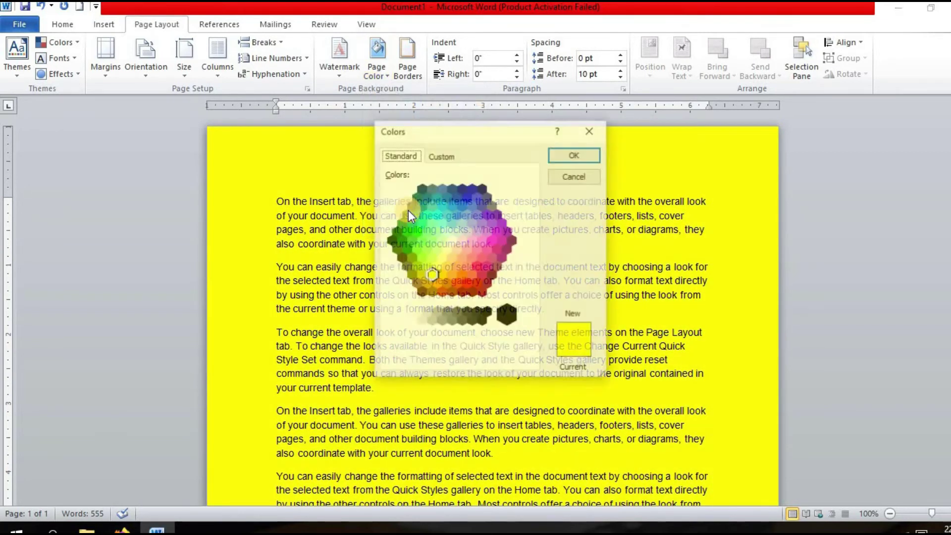
pyautogui.click(461, 190)
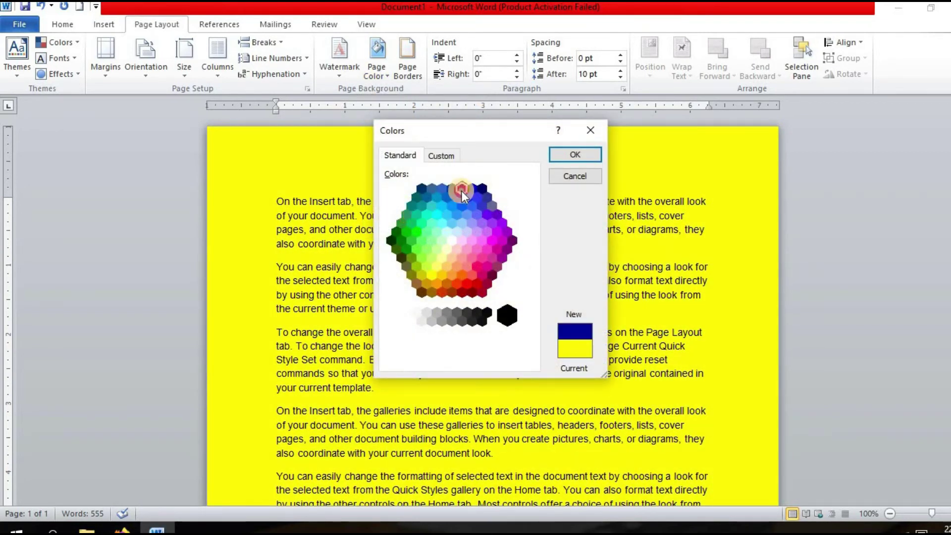
pyautogui.click(431, 205)
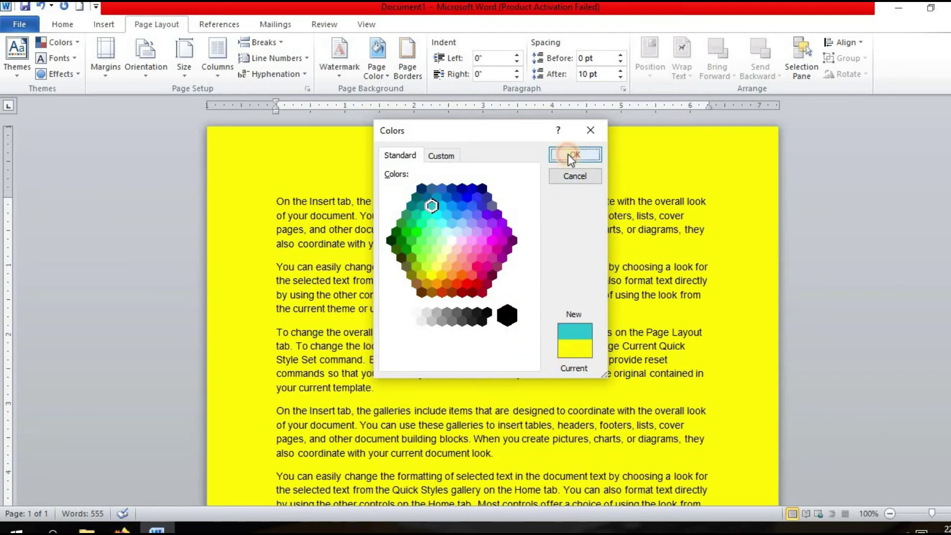
pyautogui.click(568, 157)
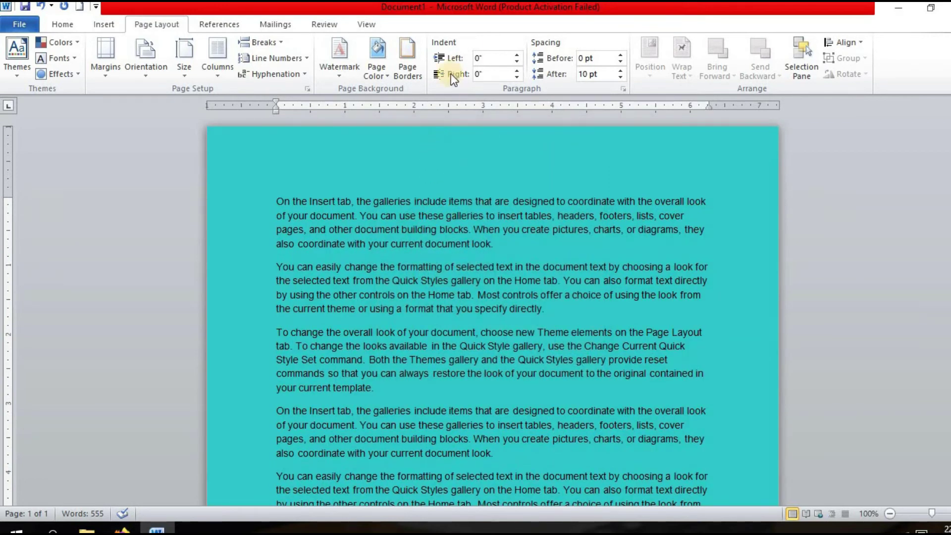
# Add a plain thin Box page border around the turquoise page.
pyautogui.click(413, 59)
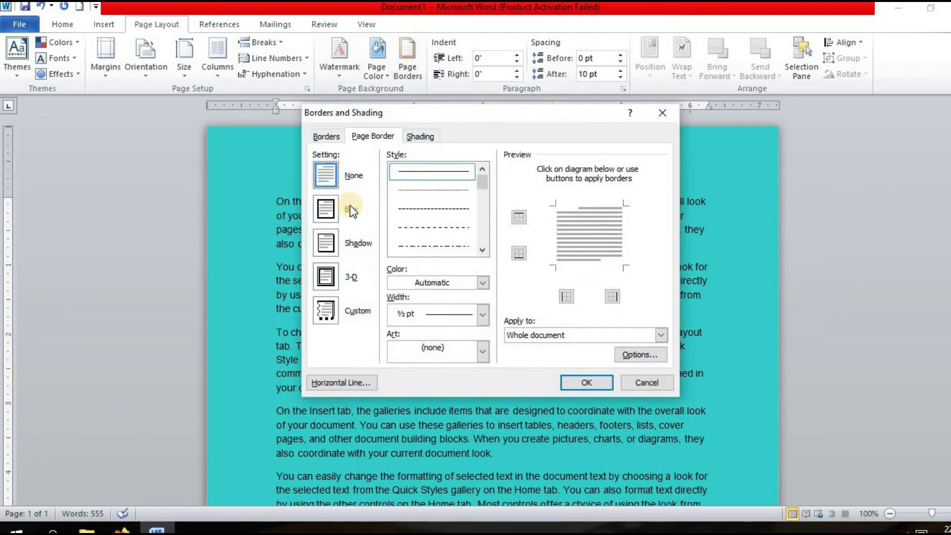
pyautogui.click(325, 212)
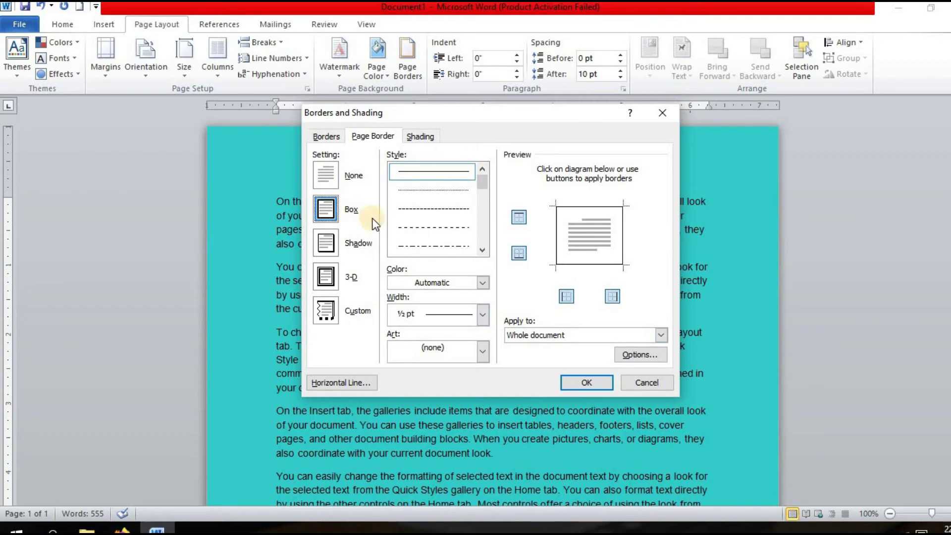
pyautogui.click(585, 381)
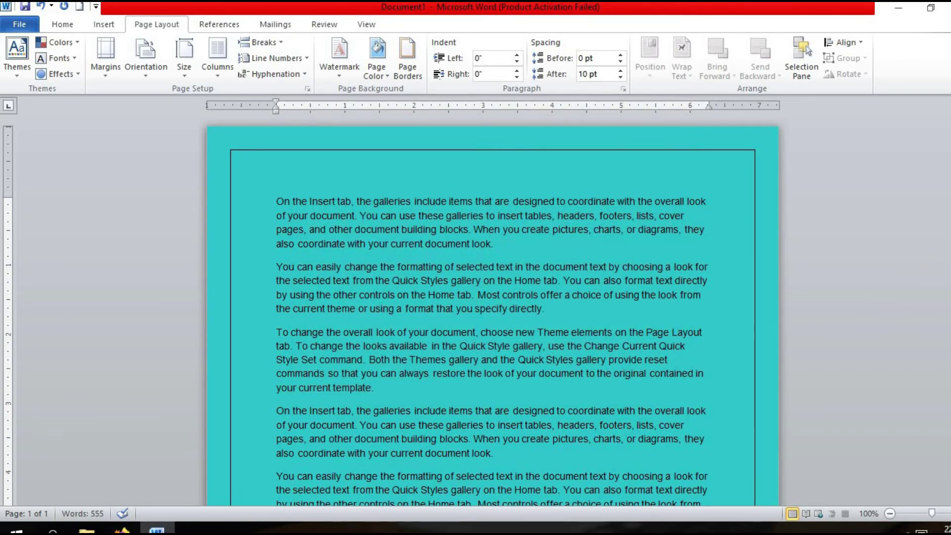
pyautogui.scroll(-9, 934, 264)
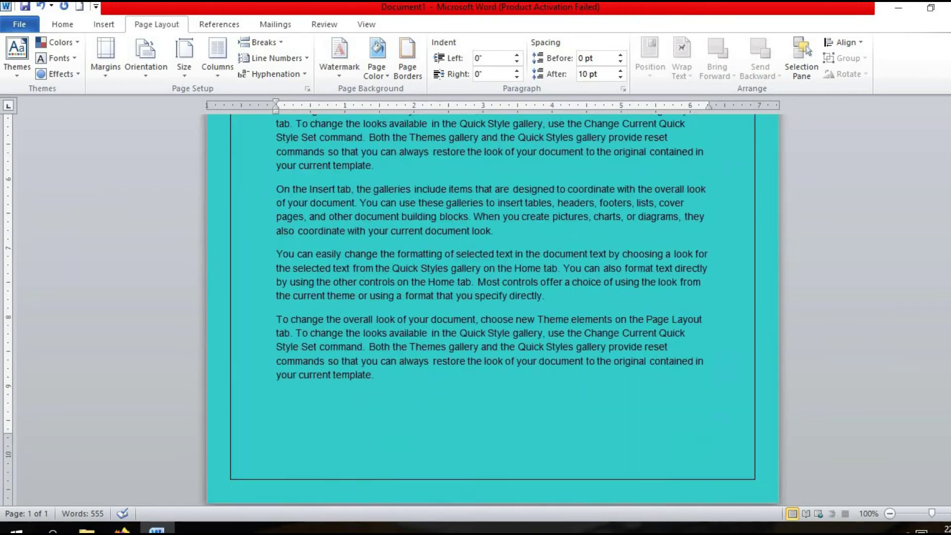
pyautogui.scroll(6, 935, 263)
pyautogui.scroll(2, 934, 263)
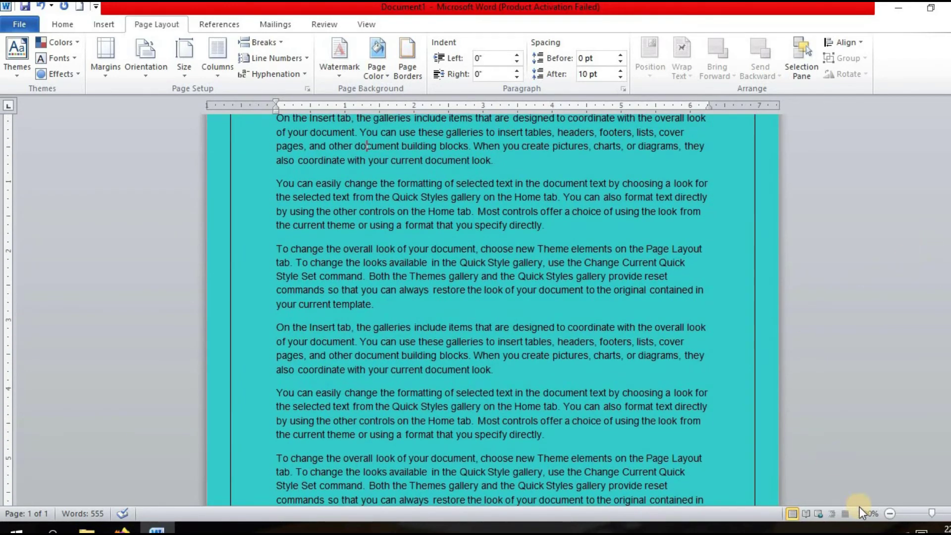
pyautogui.click(880, 513)
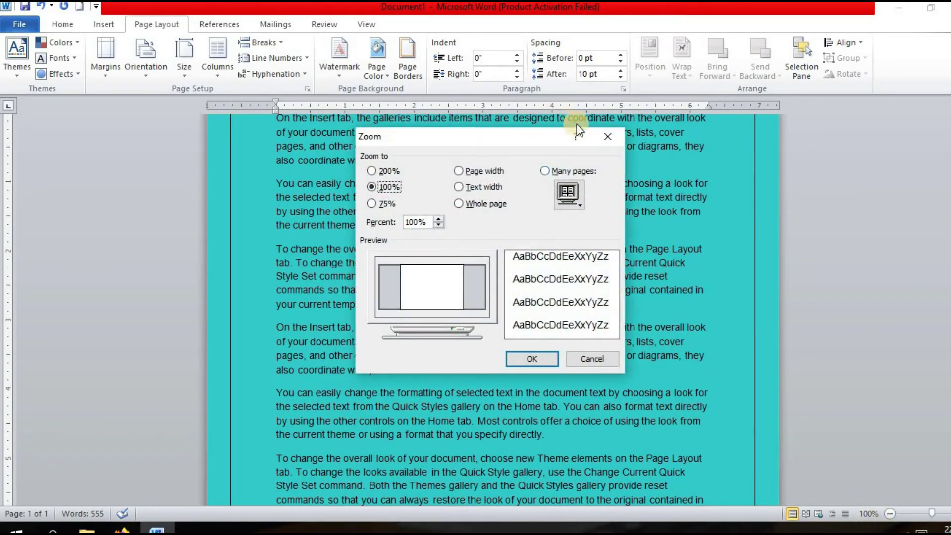
pyautogui.click(604, 134)
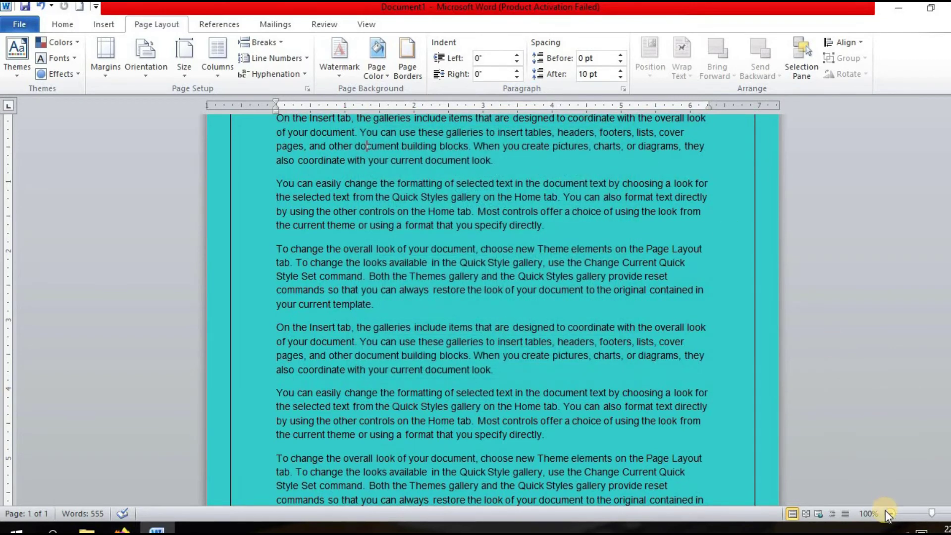
pyautogui.click(887, 513)
pyautogui.click(885, 513)
pyautogui.click(886, 513)
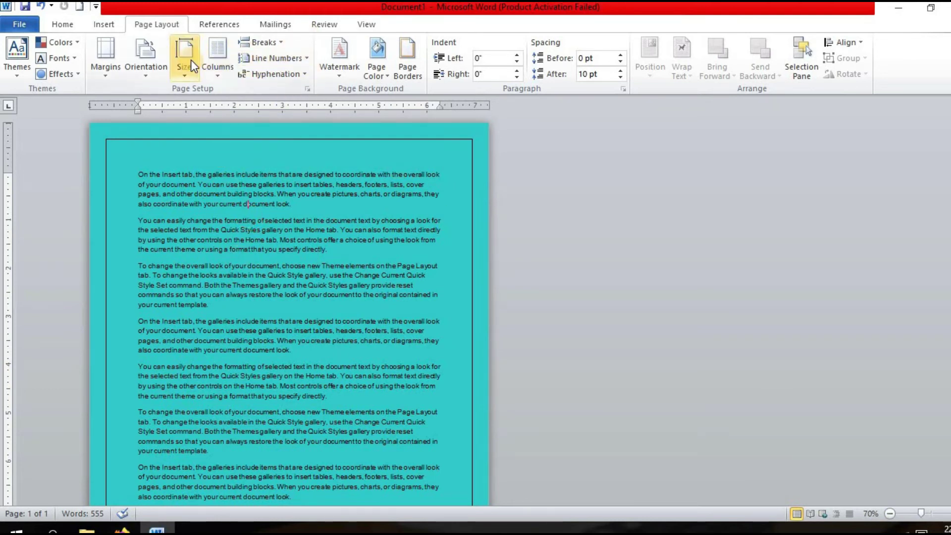
pyautogui.click(372, 24)
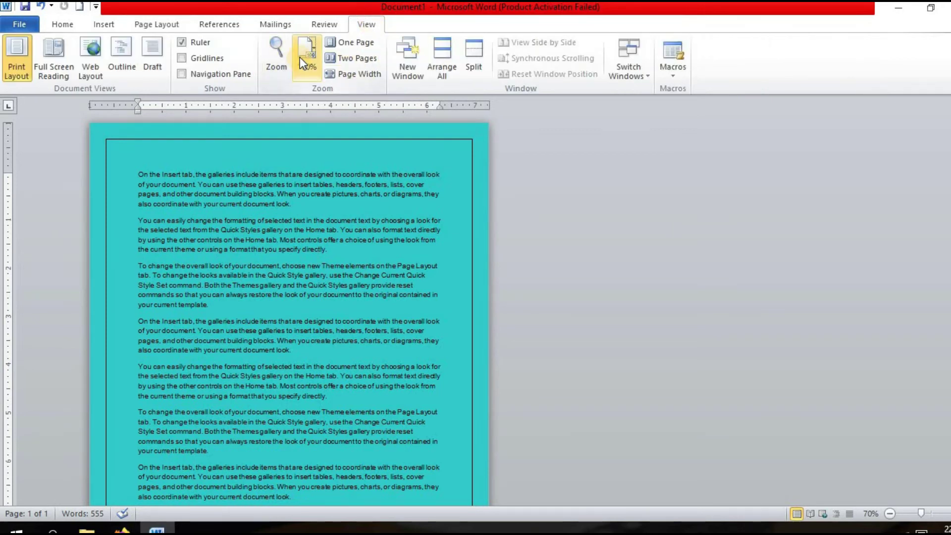
pyautogui.click(299, 57)
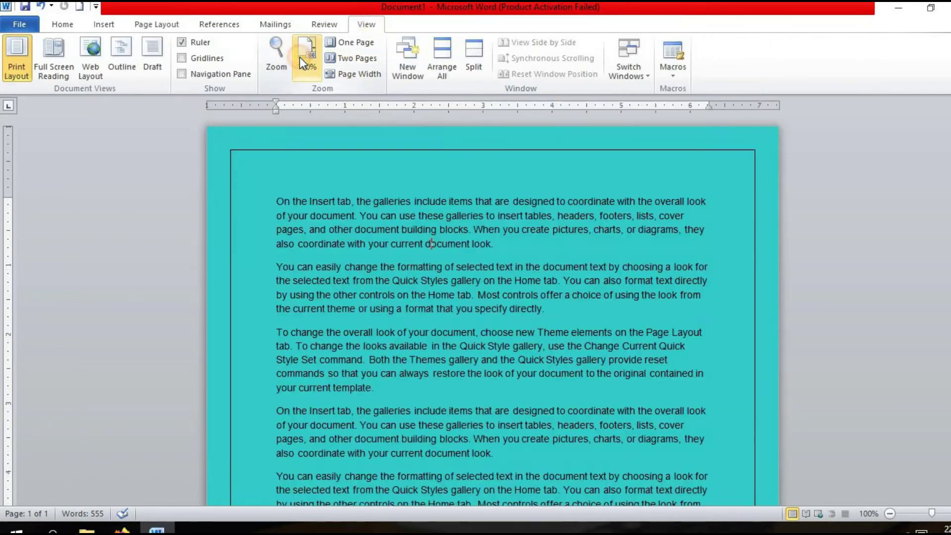
# Apply a box border to the first paragraph from the Borders settings.
pyautogui.click(139, 25)
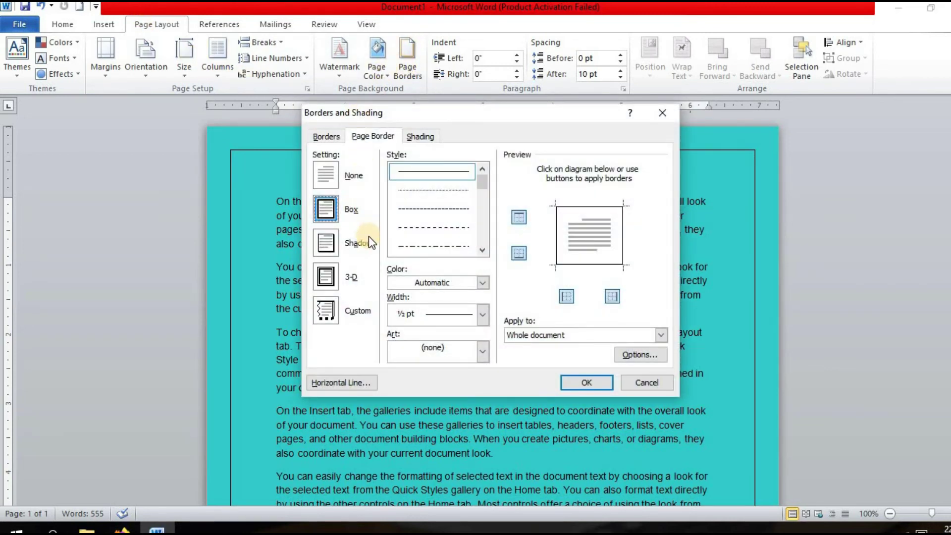
pyautogui.click(325, 138)
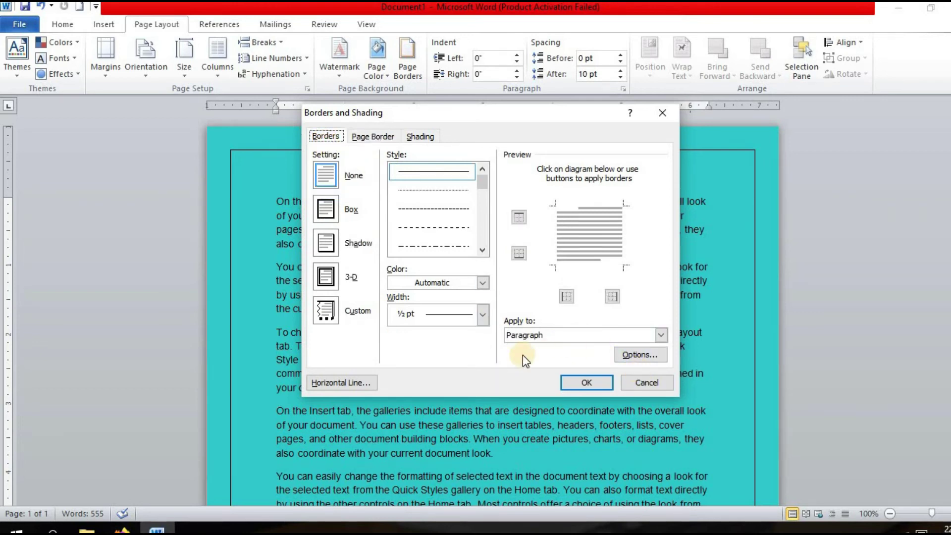
pyautogui.hotkey('ctrl', 'Tab')
# Change the page border to the 3 pt triple-line style and apply it.
pyautogui.click(482, 250)
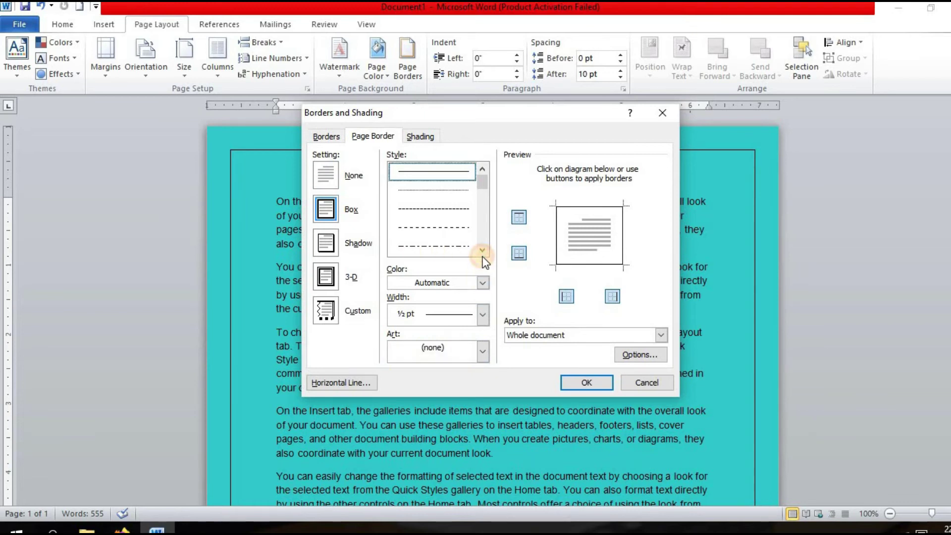
pyautogui.click(482, 251)
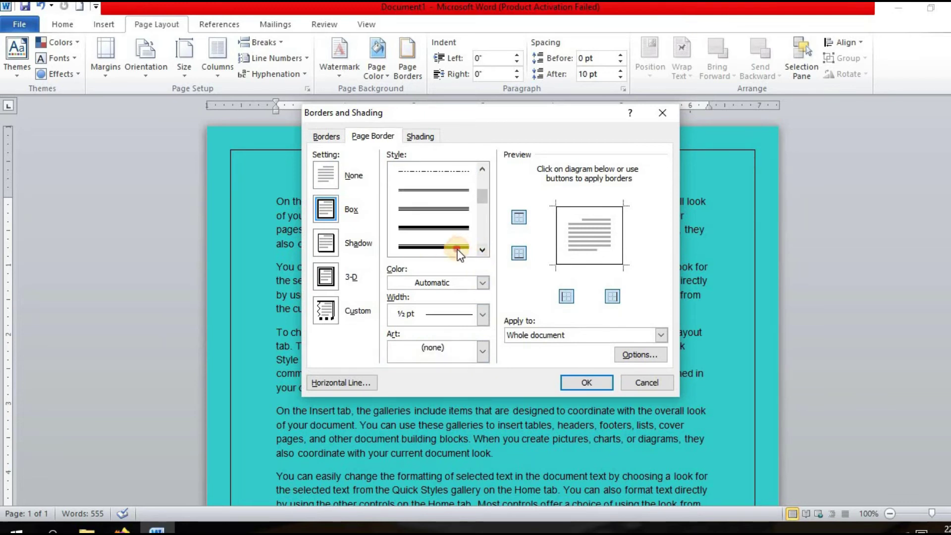
pyautogui.click(457, 248)
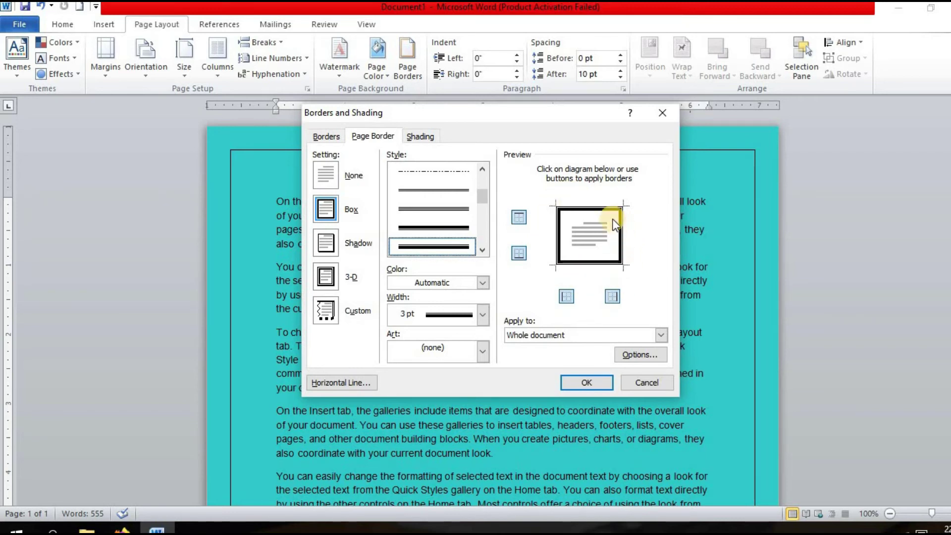
pyautogui.click(482, 250)
pyautogui.click(483, 250)
pyautogui.click(482, 250)
pyautogui.click(443, 247)
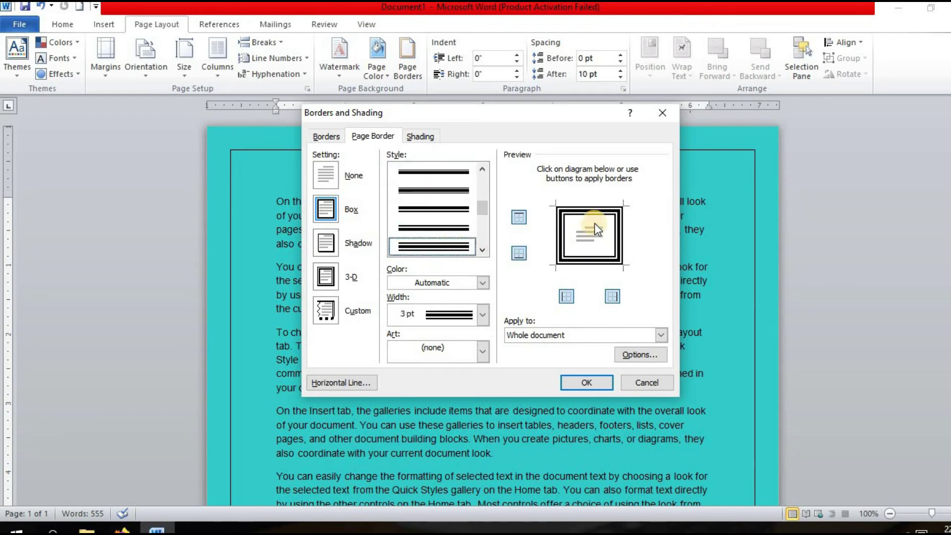
pyautogui.click(580, 384)
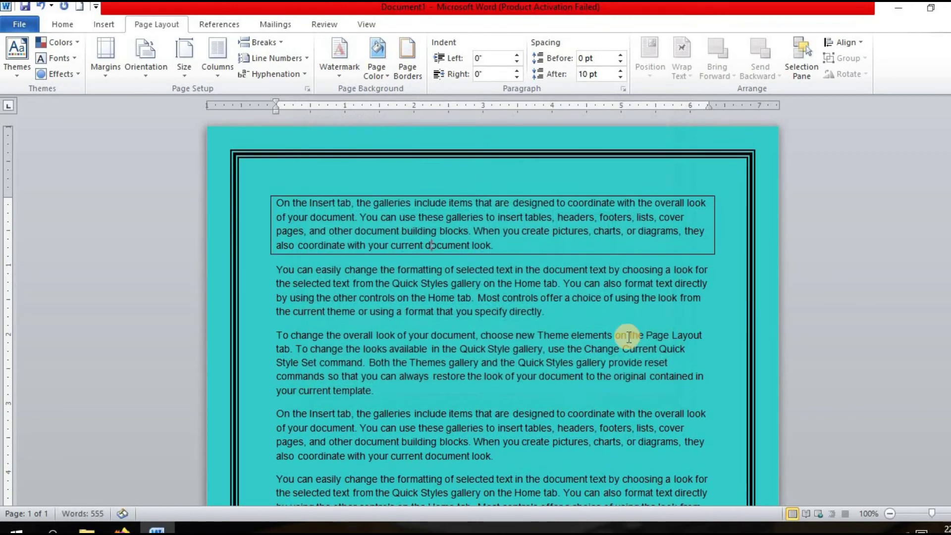
pyautogui.scroll(-5, 941, 202)
pyautogui.scroll(5, 940, 168)
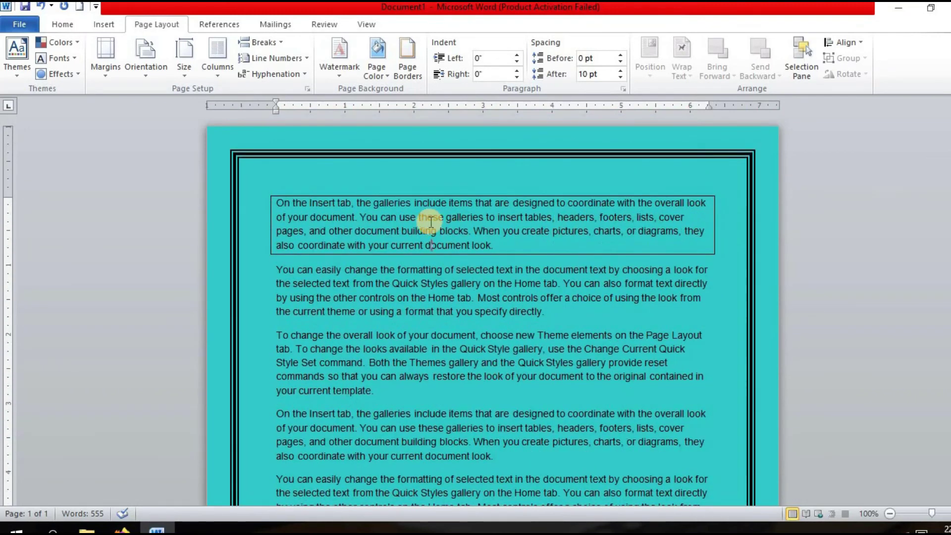
# Swap the triple-line page border for the 12 pt yellow stars art border.
pyautogui.click(406, 73)
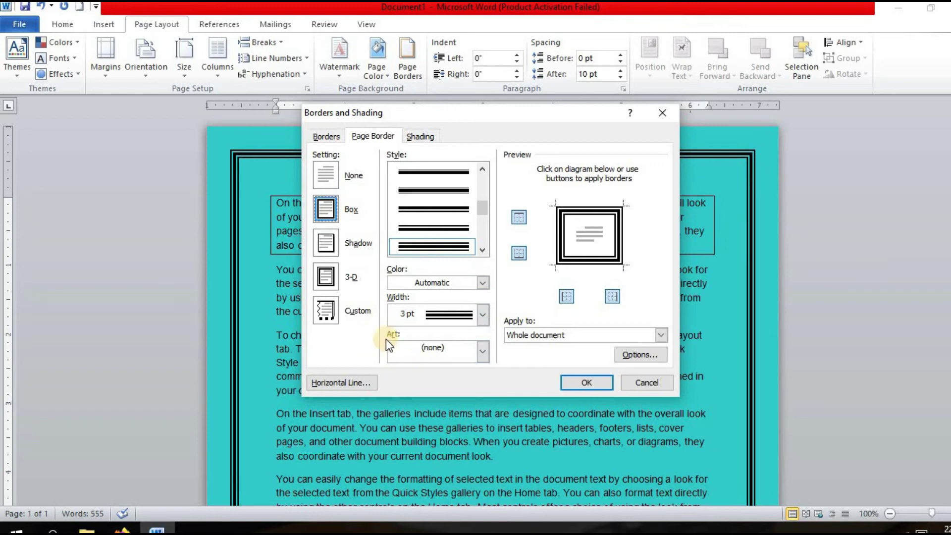
pyautogui.click(482, 351)
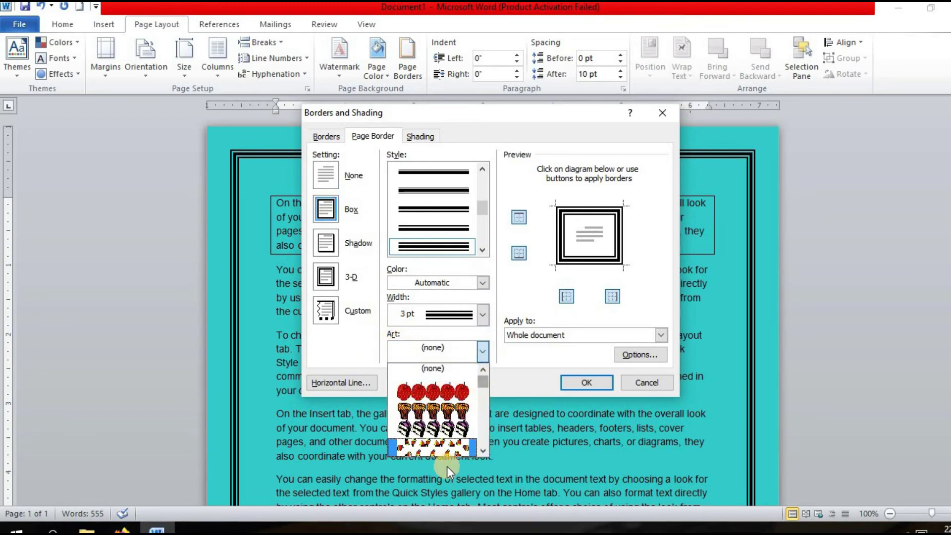
pyautogui.scroll(-5, 485, 450)
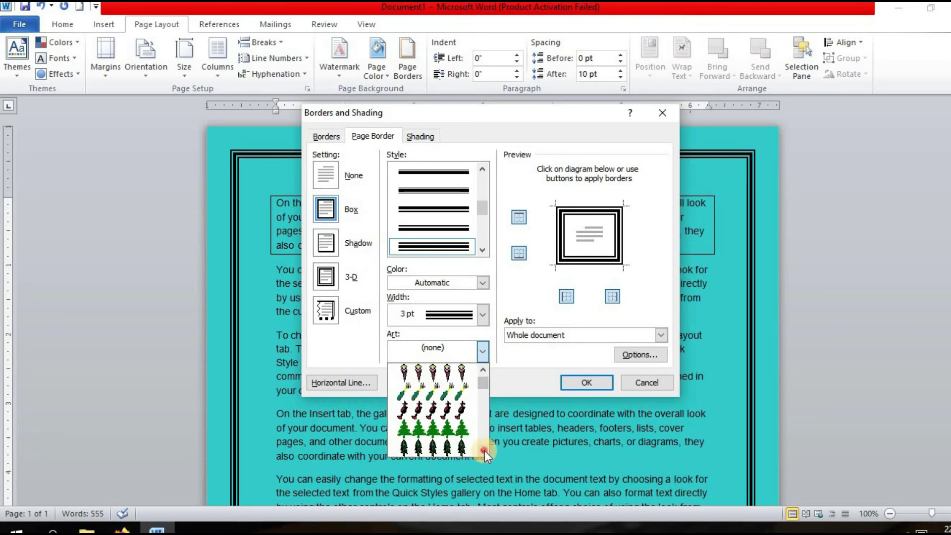
pyautogui.scroll(-5, 484, 447)
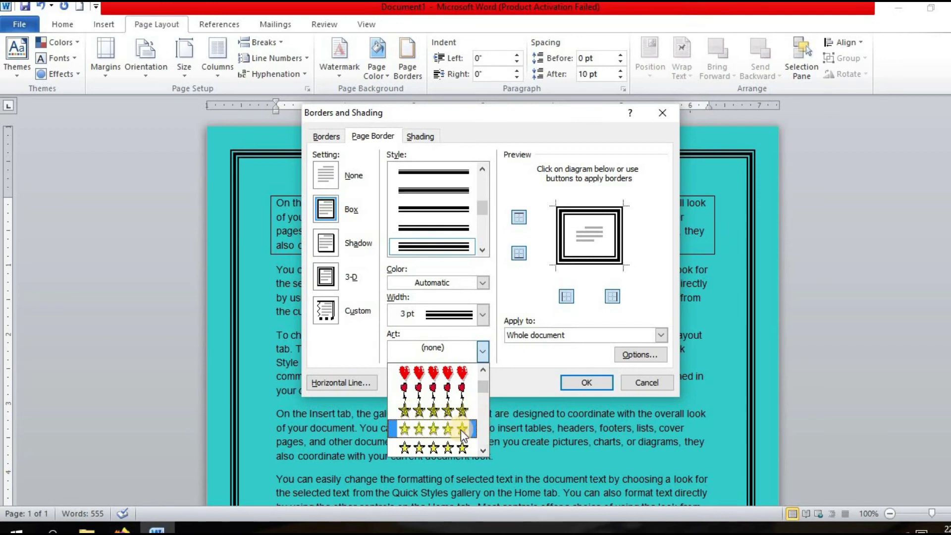
pyautogui.click(458, 436)
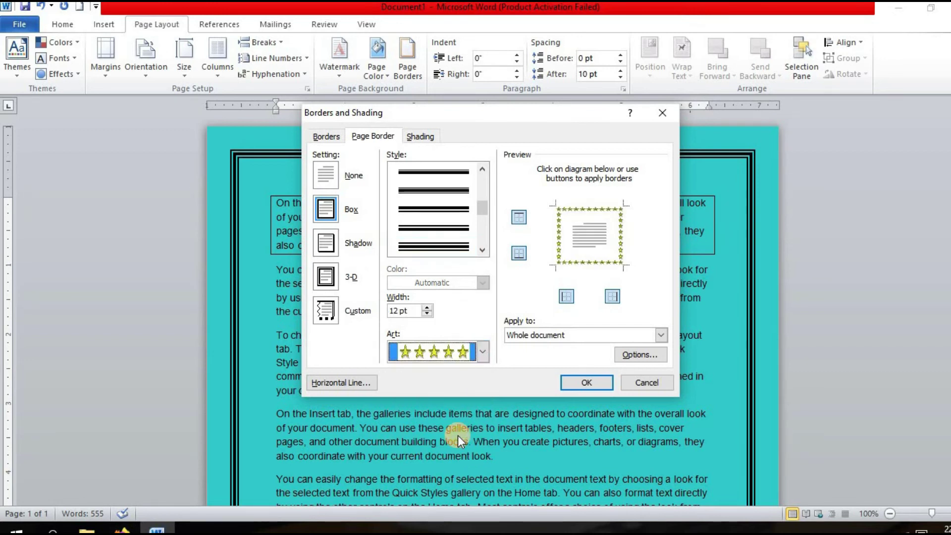
pyautogui.click(581, 383)
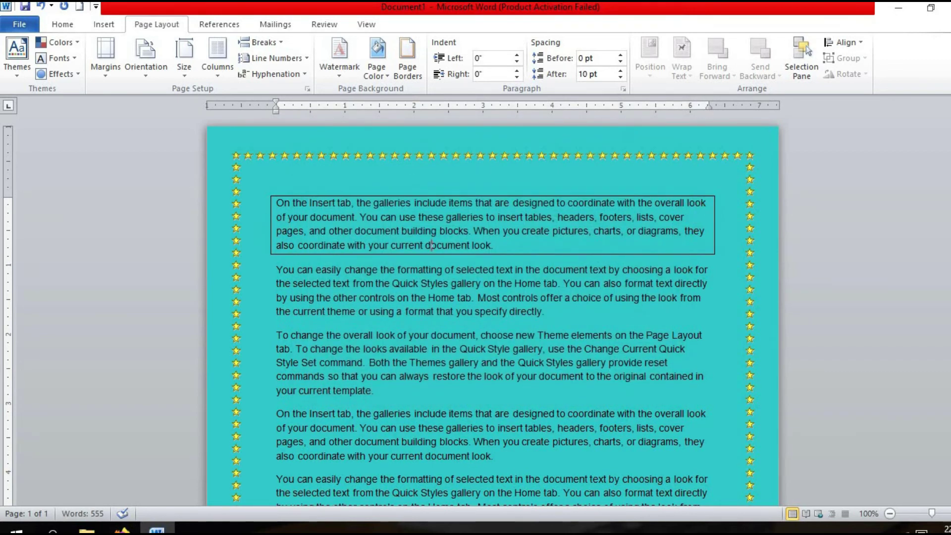
pyautogui.moveTo(940, 186)
pyautogui.mouseDown()
pyautogui.moveTo(939, 369)
pyautogui.moveTo(939, 185)
pyautogui.mouseUp()
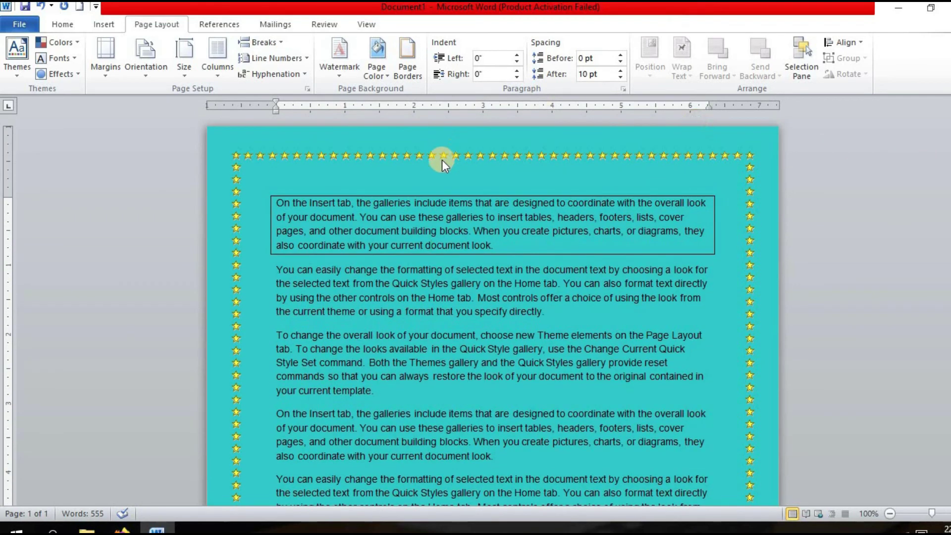